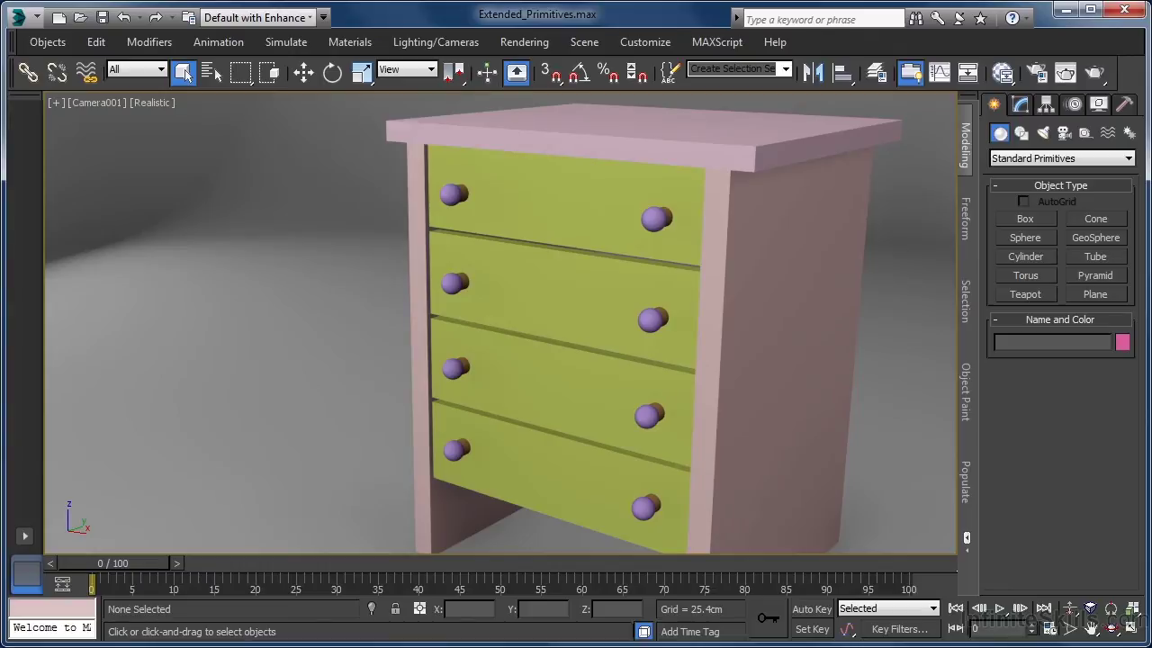
# Switch the Create panel to Extended Primitives and pick the ChamferBox tool
pyautogui.click(1129, 159)
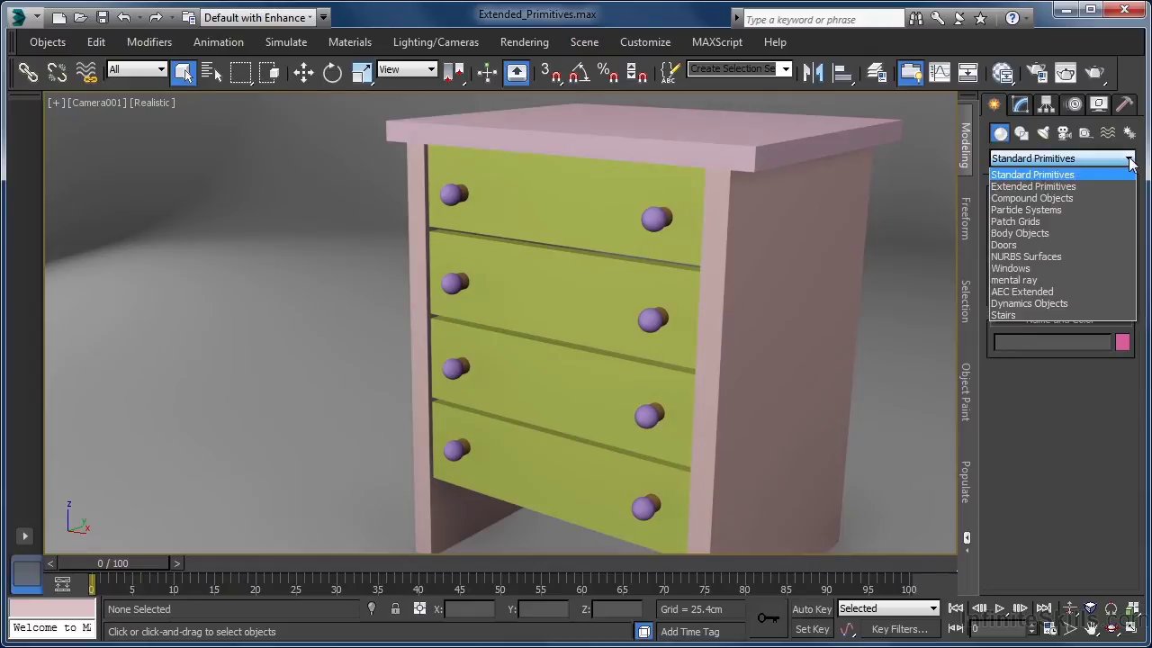
pyautogui.click(1111, 187)
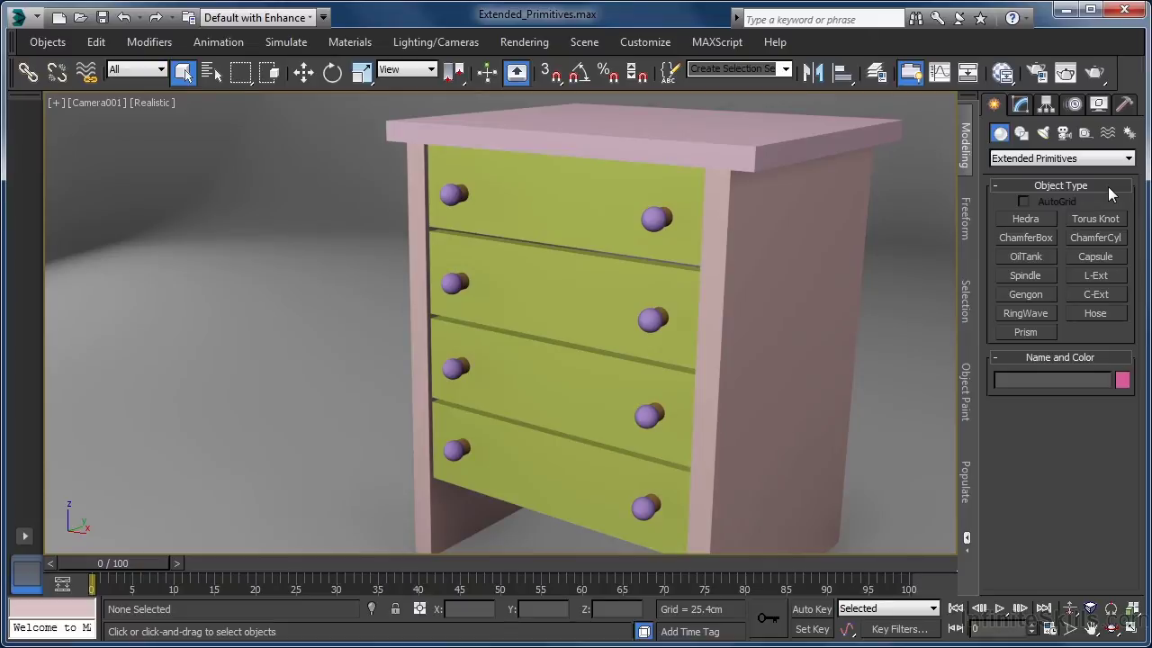
pyautogui.click(1038, 239)
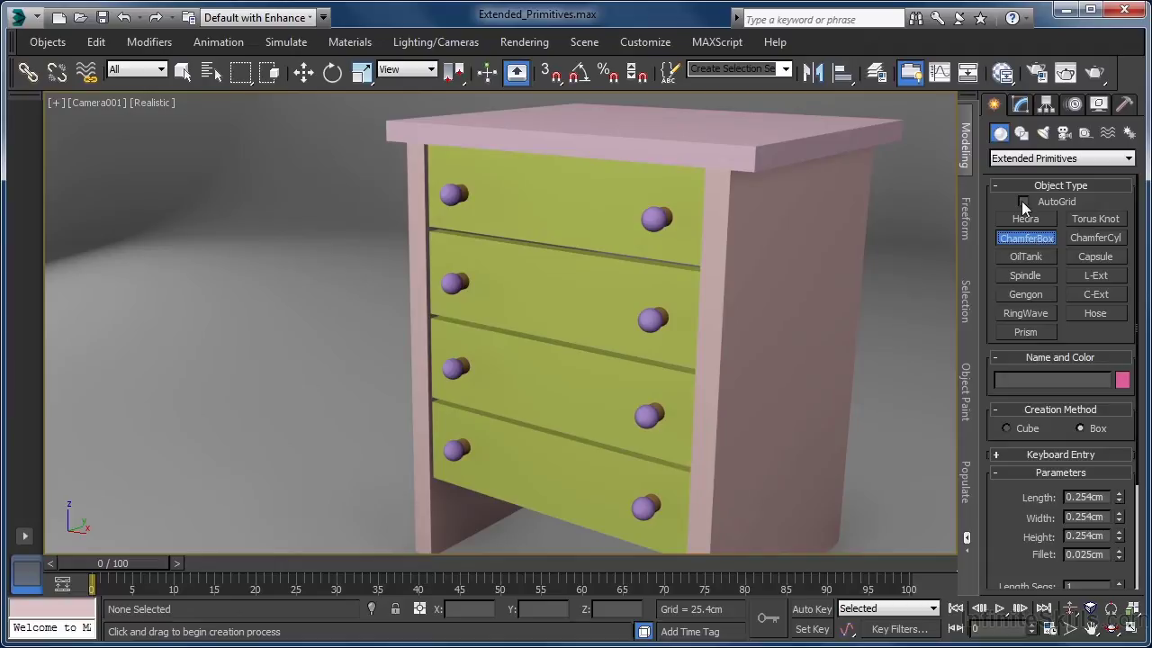
# With AutoGrid on, drag out a thin rounded ChamferBox001 strip across the top drawer front
pyautogui.click(1023, 201)
pyautogui.moveTo(433, 149); pyautogui.dragTo(705, 189)
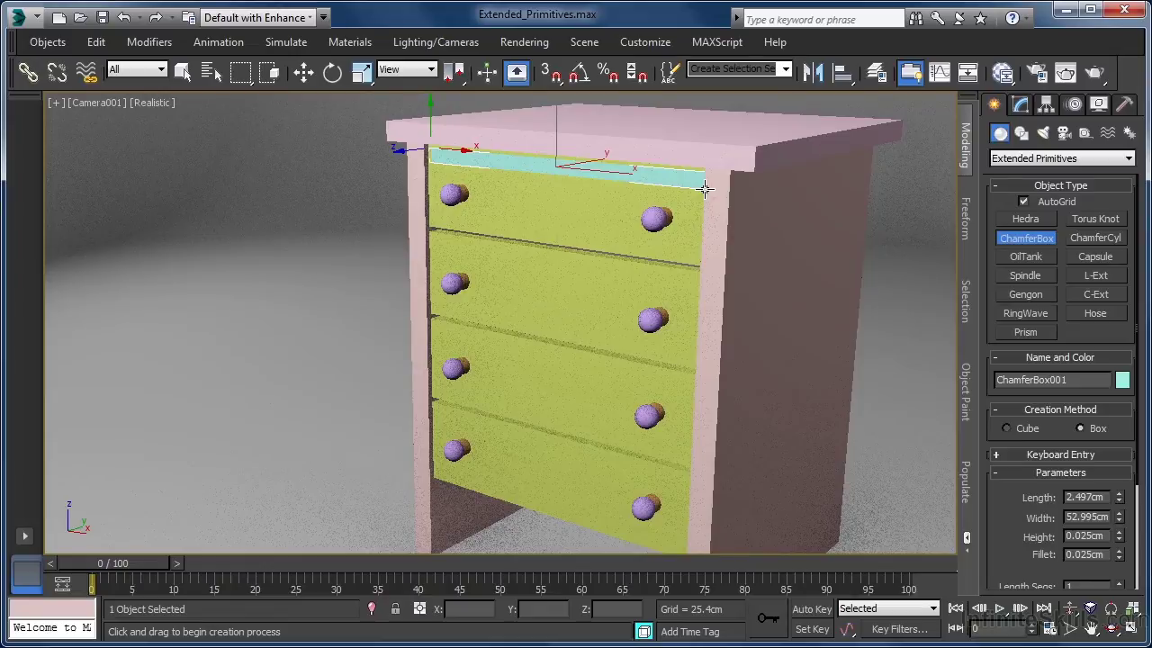
pyautogui.moveTo(705, 189); pyautogui.dragTo(704, 190)
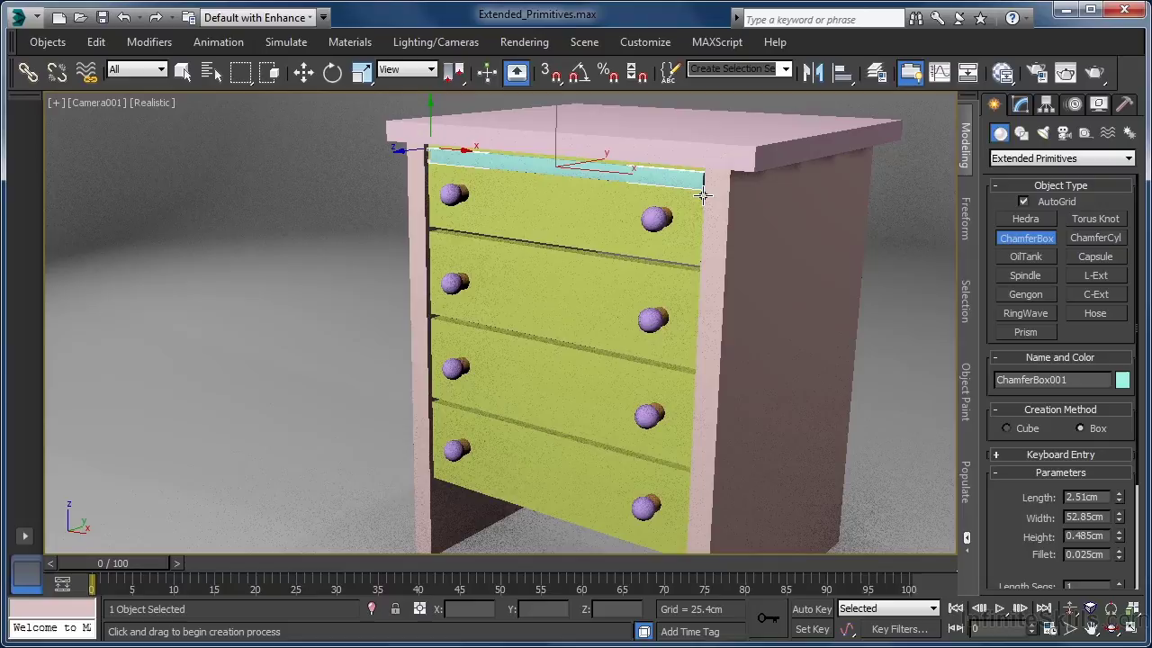
pyautogui.click(703, 195)
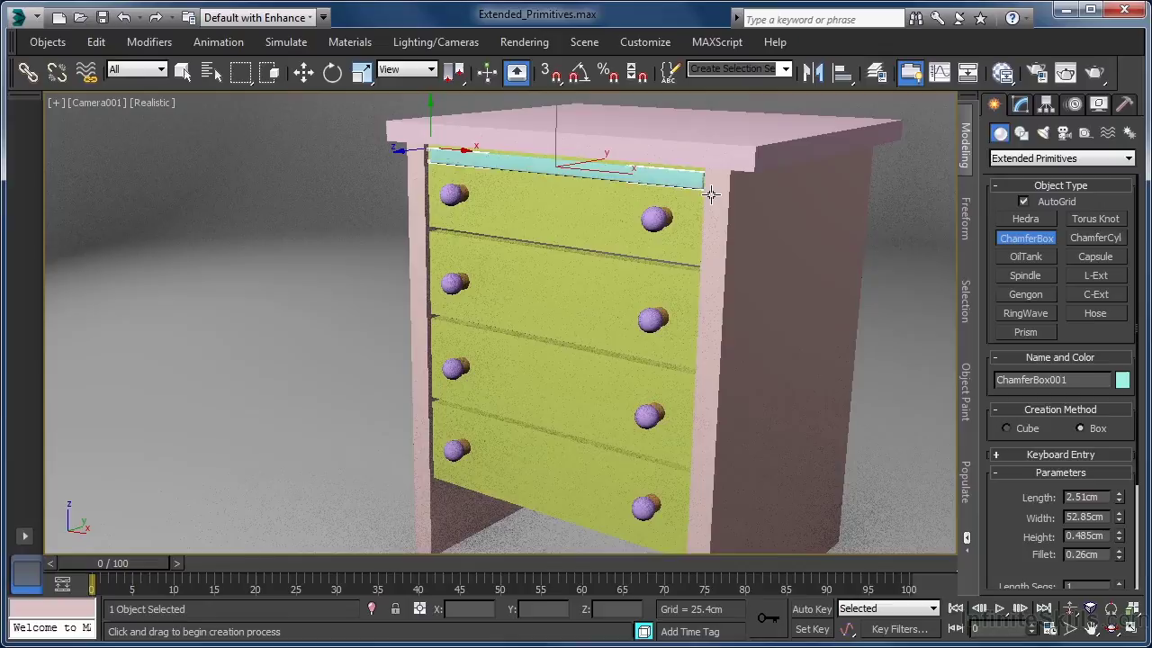
pyautogui.click(711, 198)
pyautogui.click(711, 191)
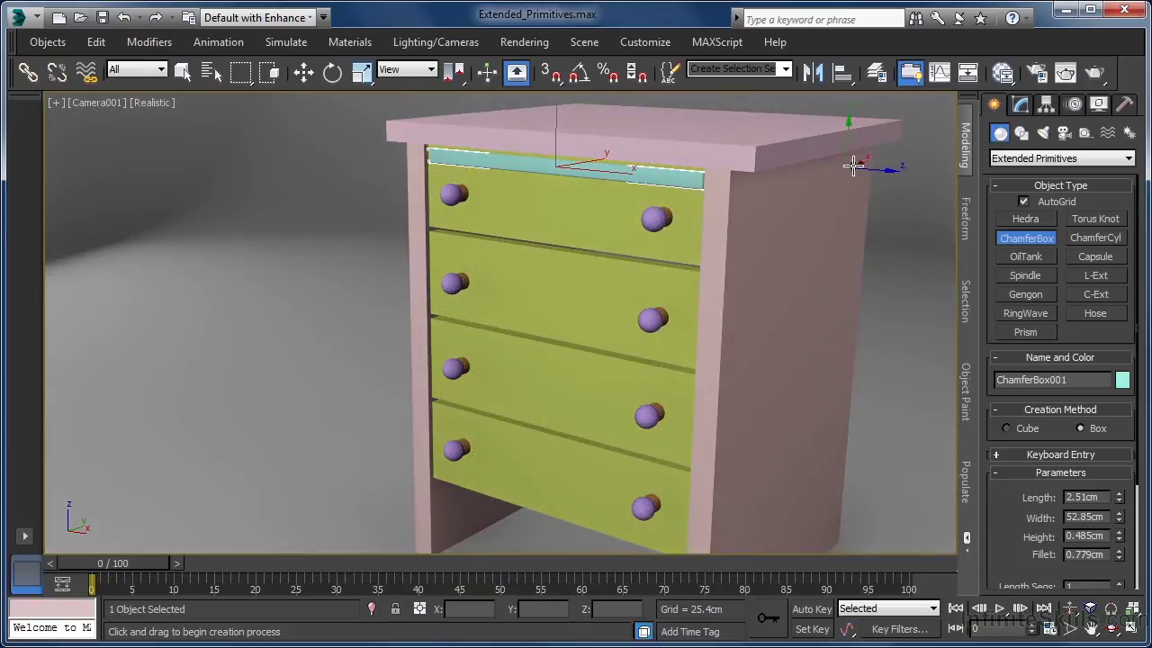
# Set ChamferBox001 to Length 3.5, Width 54, Height 1 and Fillet 0.25 cm
pyautogui.click(1019, 104)
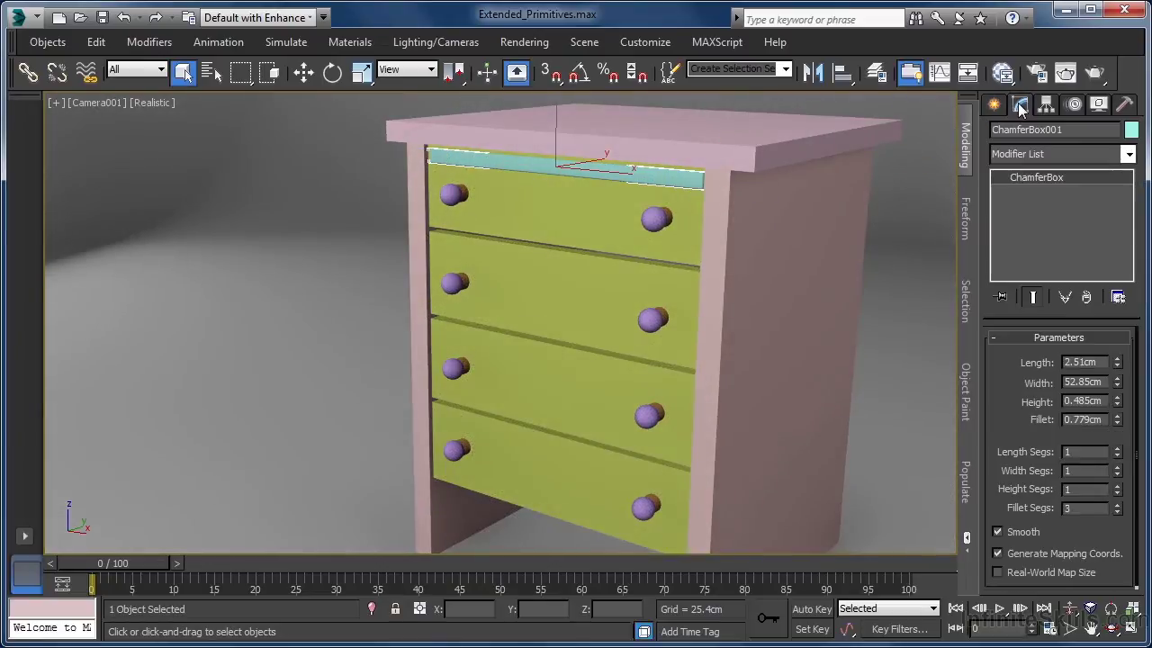
pyautogui.doubleClick(1093, 361)
pyautogui.write('3')
pyautogui.write('.5')
pyautogui.doubleClick(1097, 382)
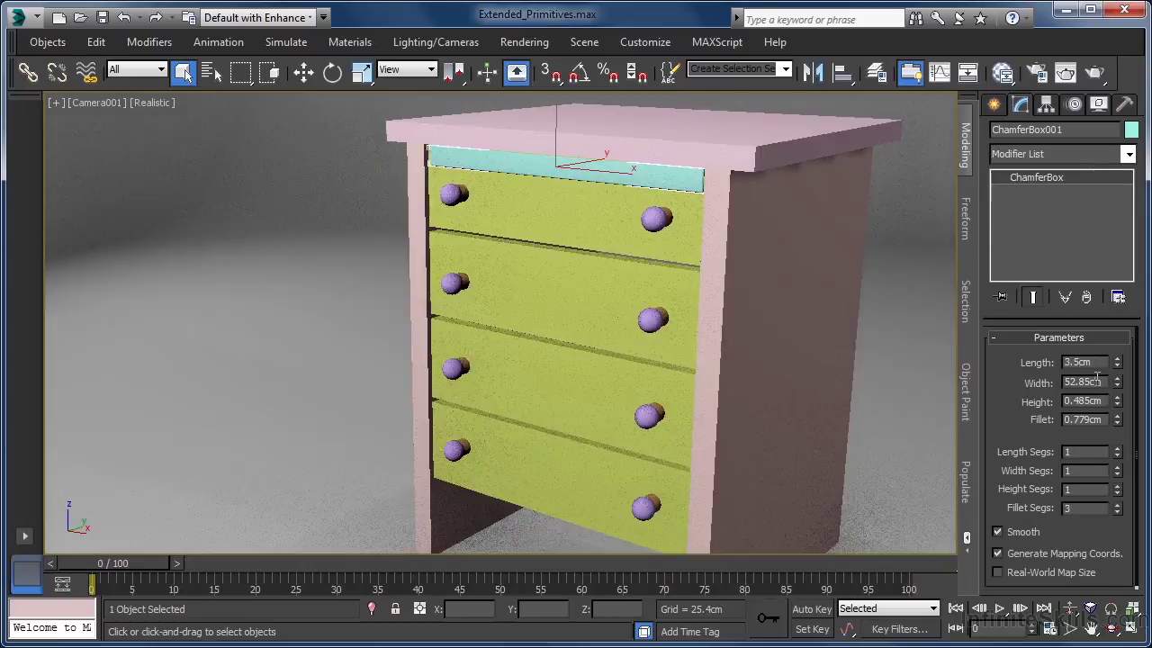
pyautogui.write('54')
pyautogui.doubleClick(1096, 401)
pyautogui.write('1')
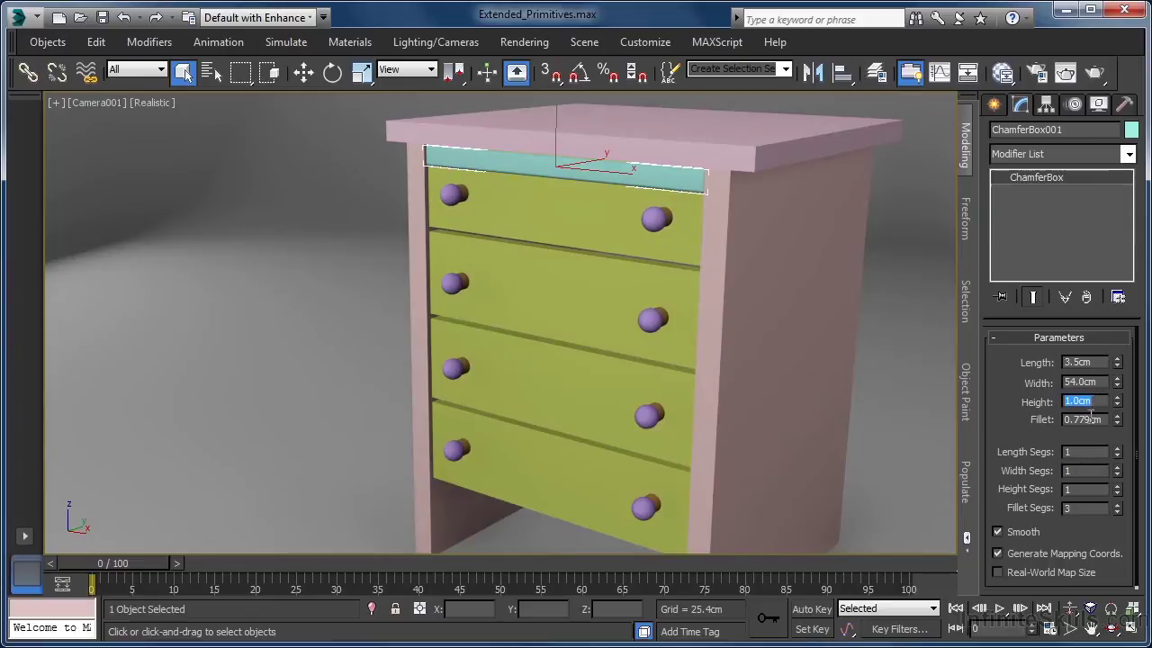
pyautogui.doubleClick(1091, 420)
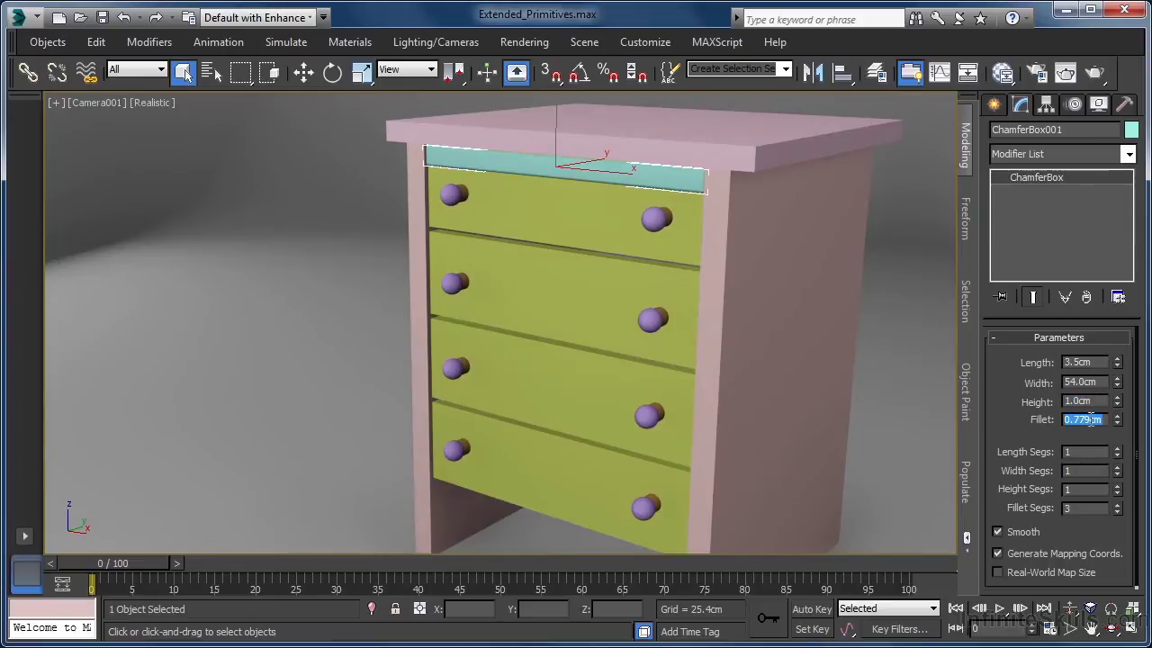
pyautogui.write('0.')
pyautogui.write('25')
pyautogui.press('Return')
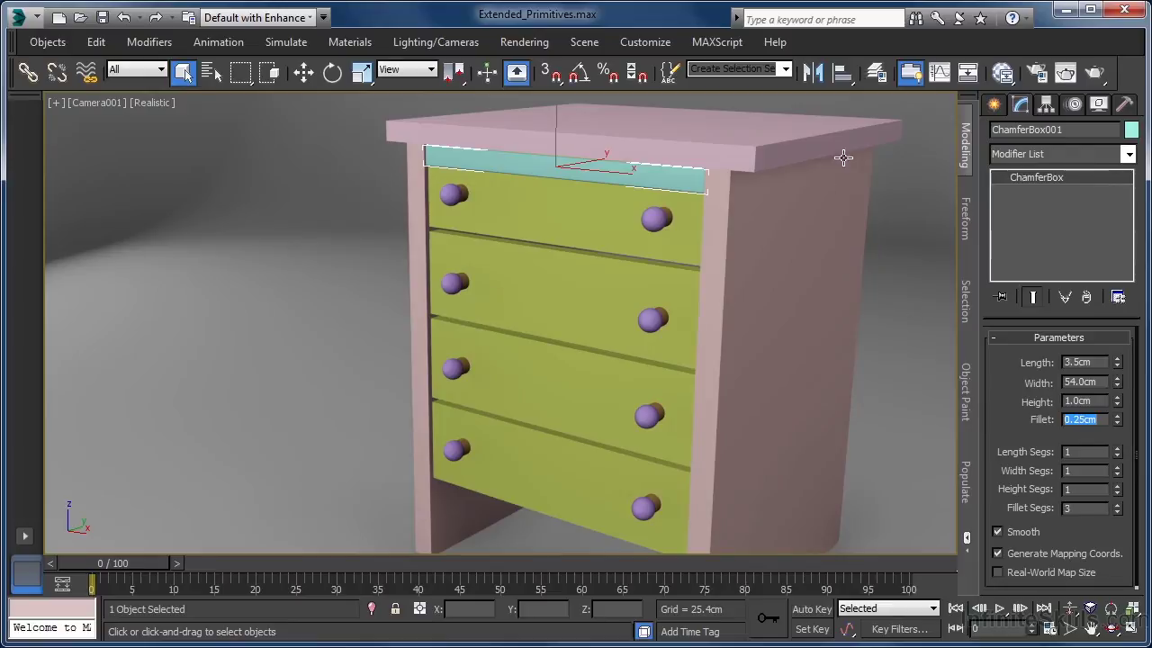
# Center-align the strip to GEO_Draw_Front with Y Position unchecked
pyautogui.click(841, 77)
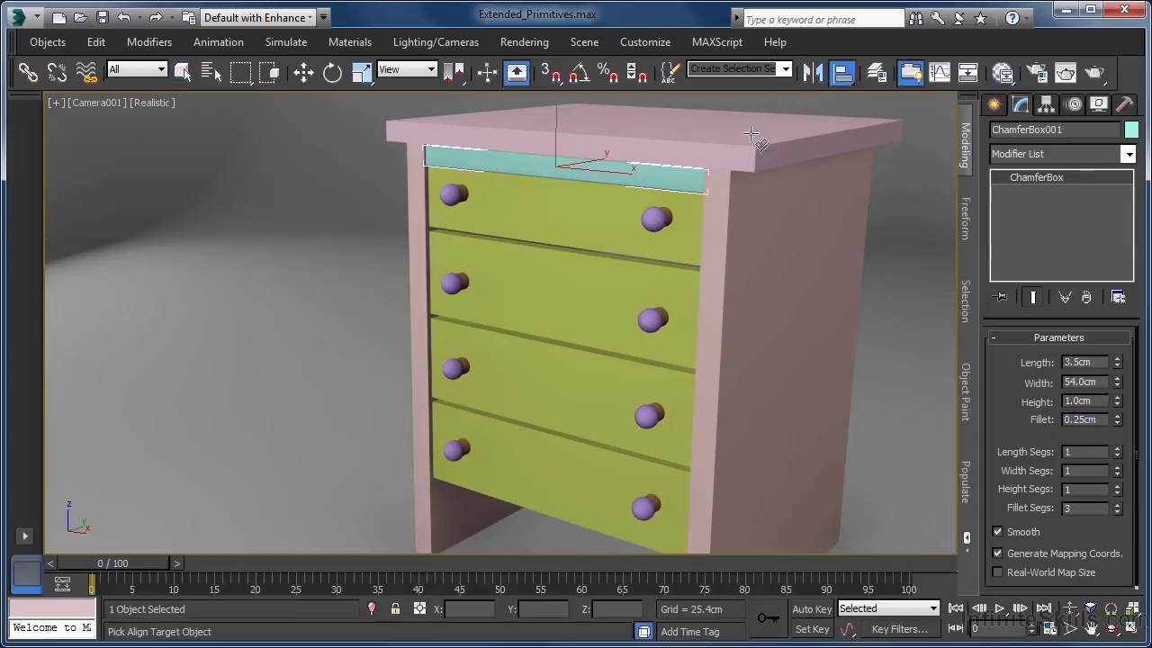
pyautogui.click(608, 216)
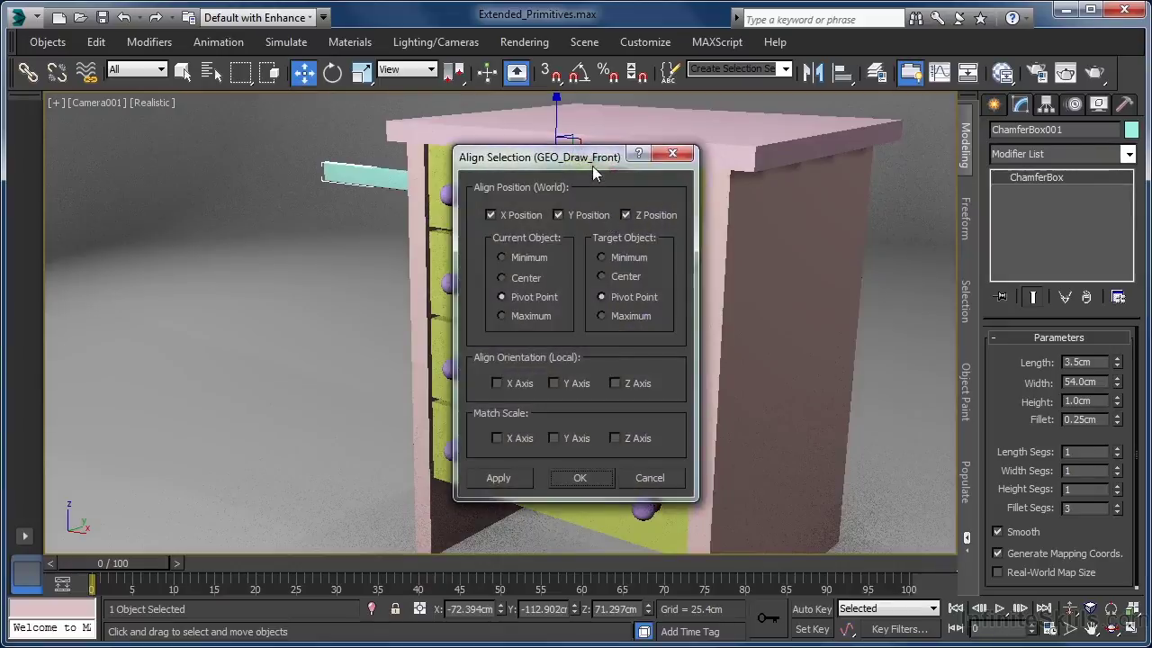
pyautogui.moveTo(595, 161); pyautogui.dragTo(257, 180)
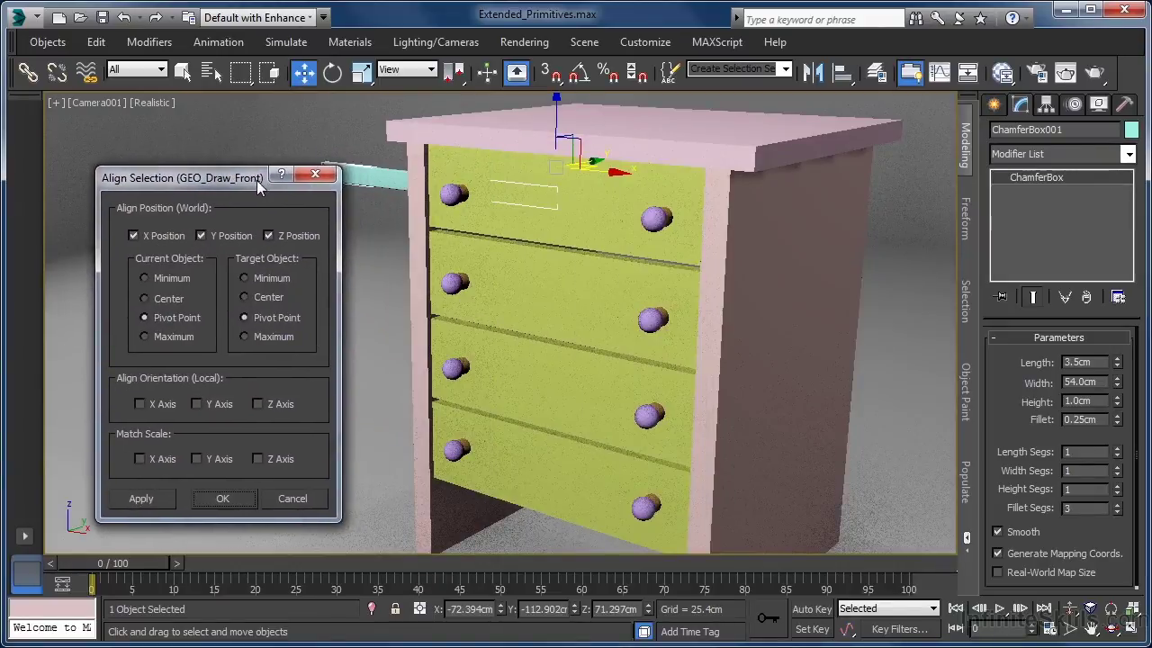
pyautogui.click(172, 293)
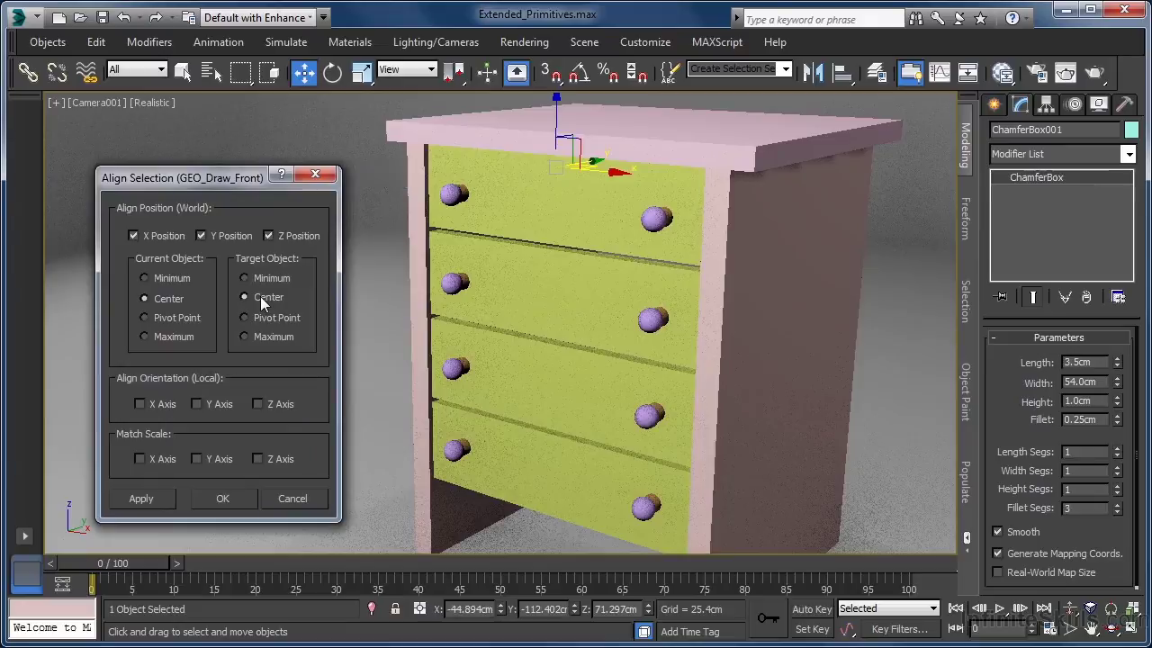
pyautogui.click(260, 296)
pyautogui.click(202, 235)
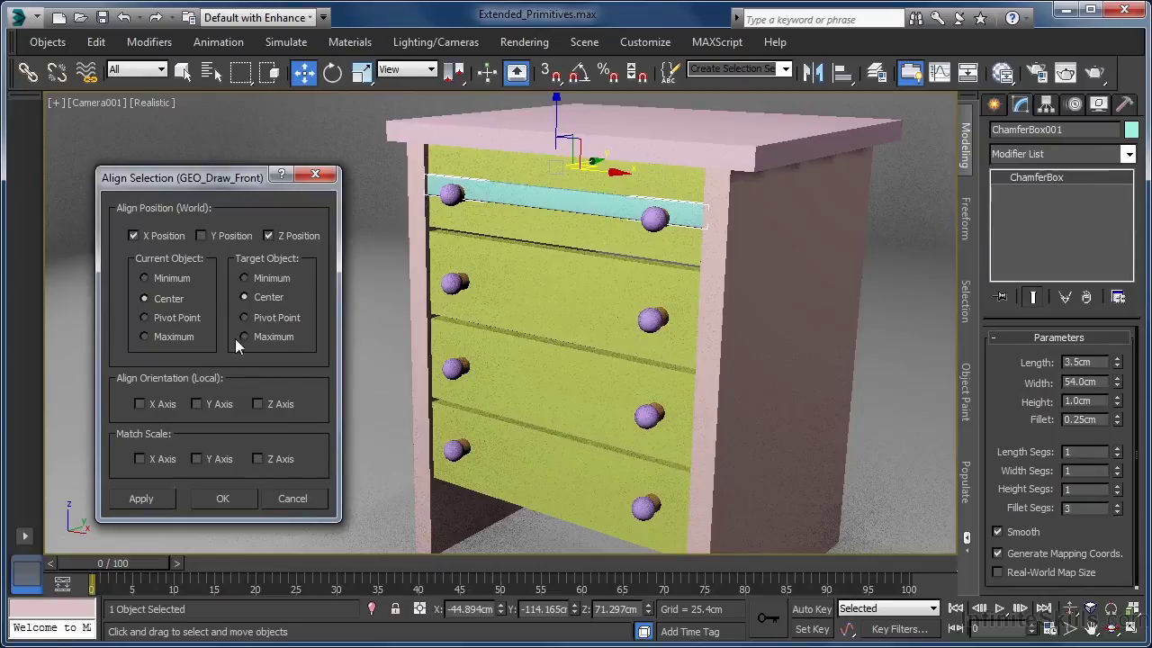
pyautogui.click(229, 495)
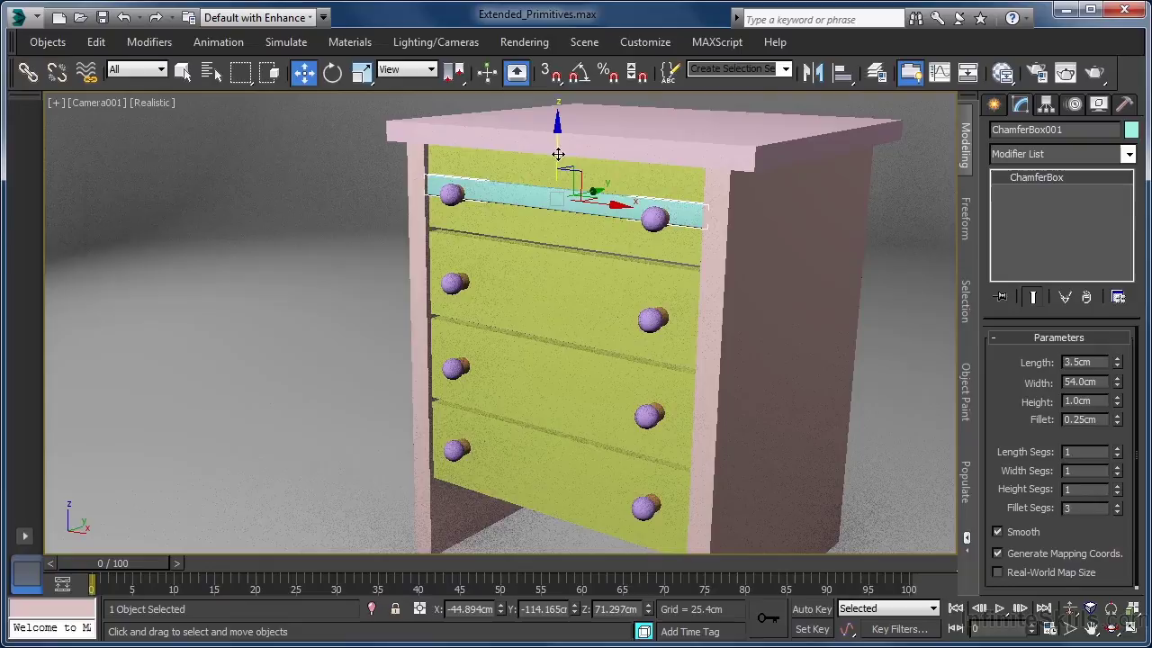
# Raise the strip to the drawer's upper edge and instance ChamferBox002 along its lower edge
pyautogui.moveTo(558, 154); pyautogui.dragTo(562, 122)
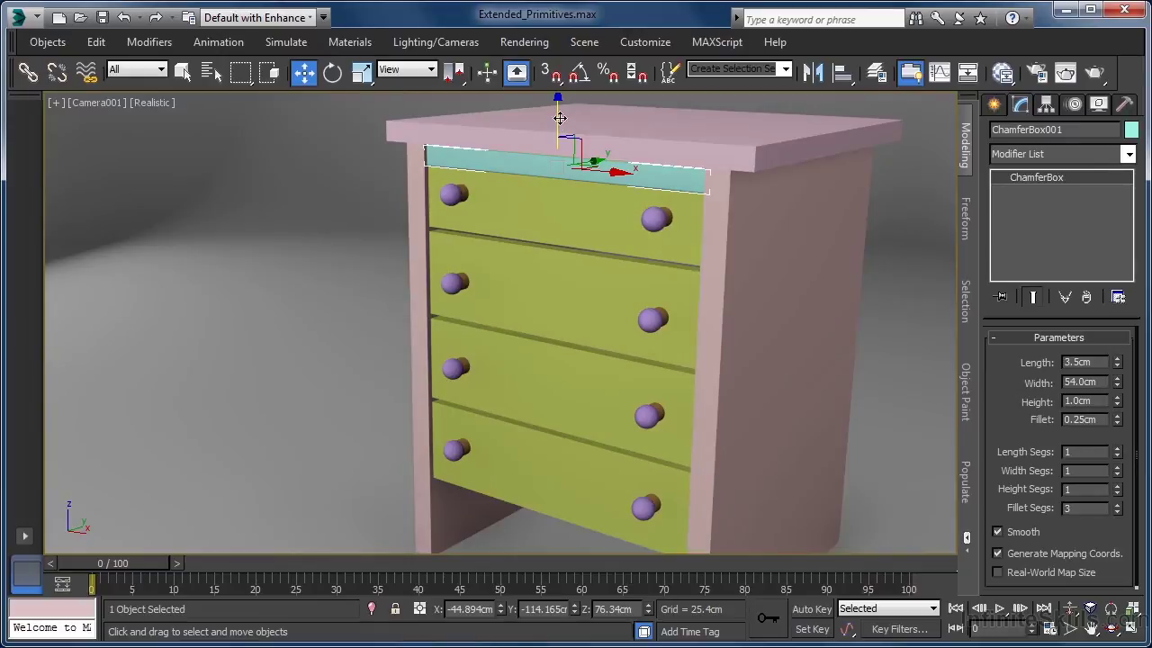
pyautogui.keyDown('shift'); pyautogui.moveTo(557, 109); pyautogui.dragTo(561, 174); pyautogui.keyUp('shift')
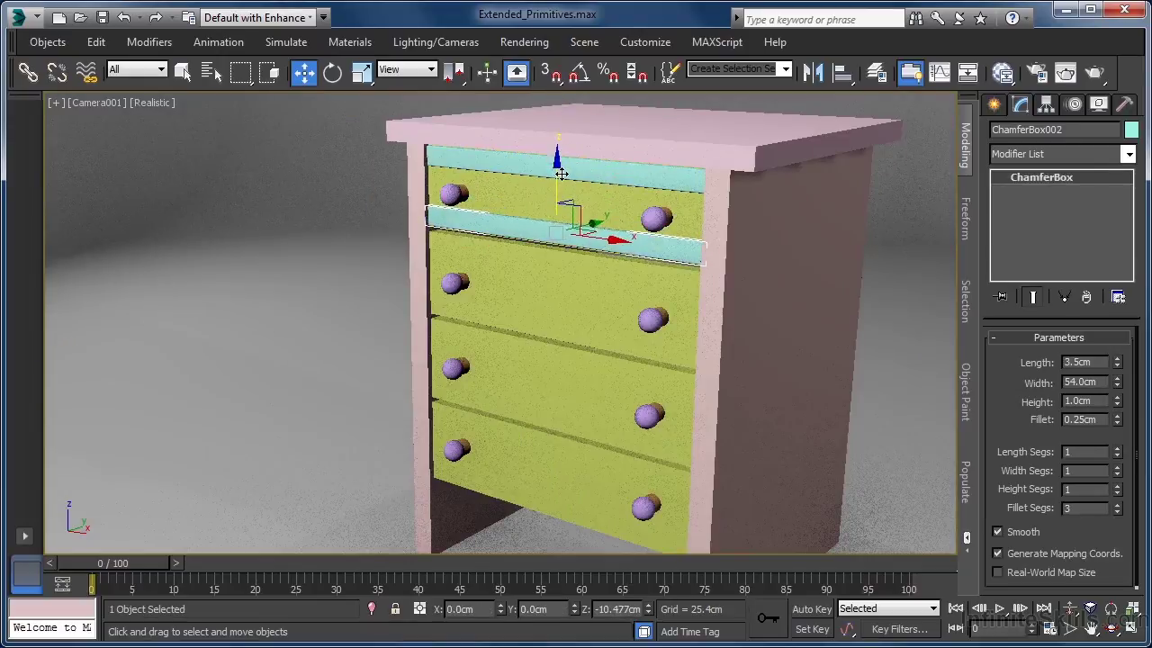
pyautogui.keyDown('shift'); pyautogui.moveTo(561, 173); pyautogui.dragTo(563, 181); pyautogui.keyUp('shift')
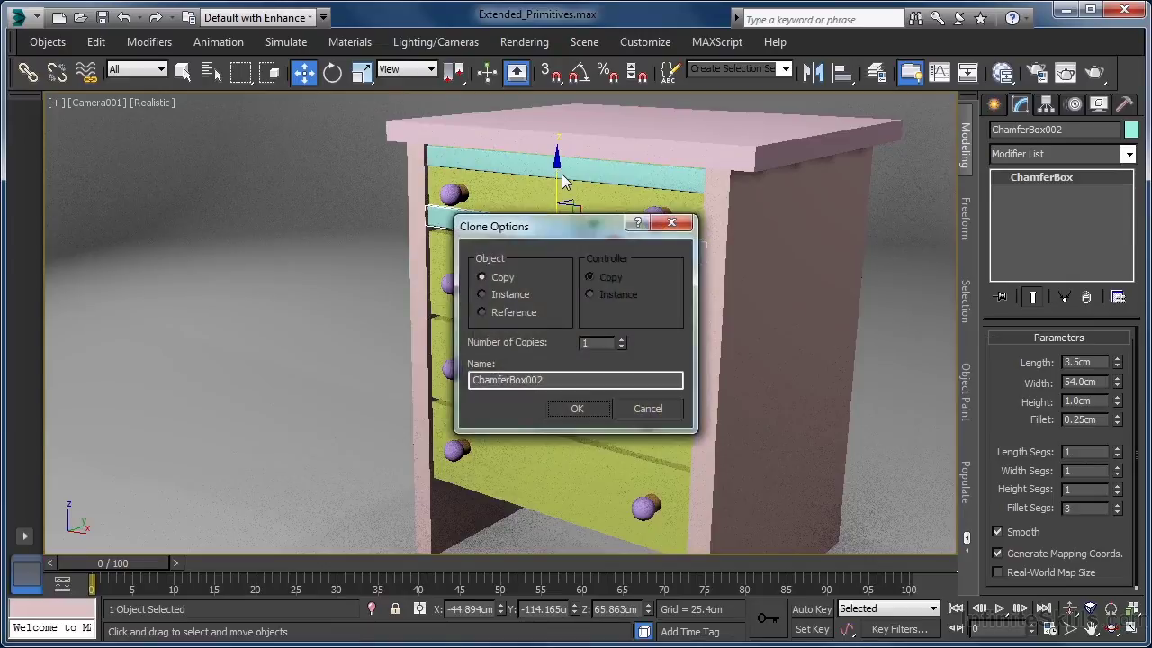
pyautogui.click(519, 297)
pyautogui.click(559, 408)
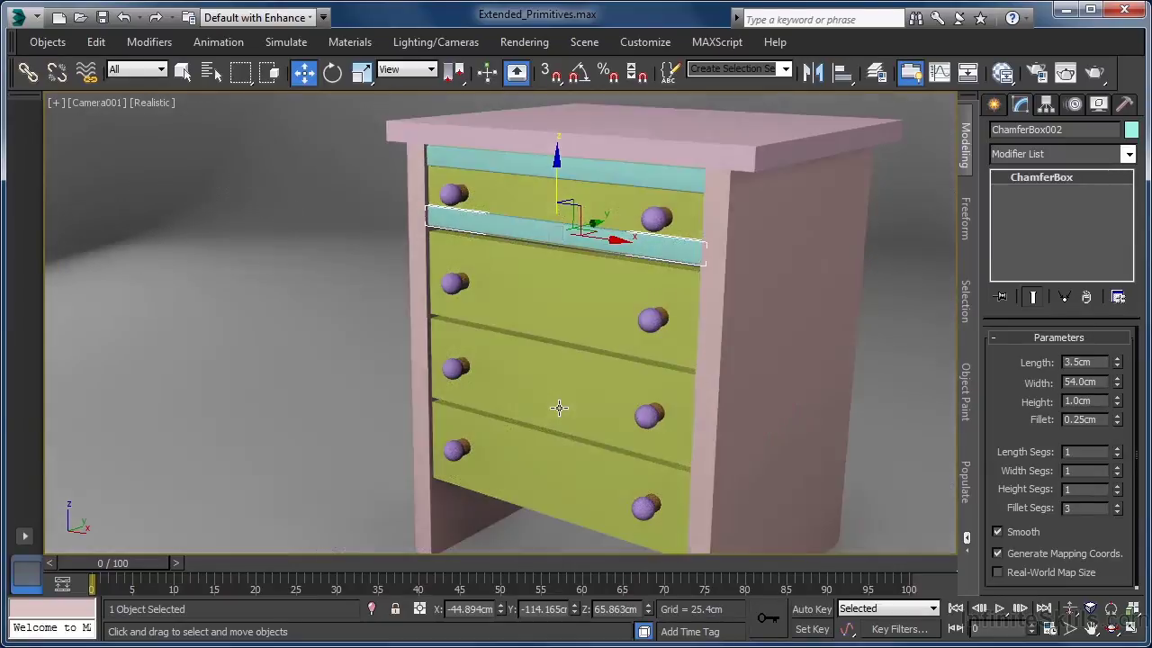
# Instance the top drawer's strip pair down onto the remaining drawer fronts, 2 copies
pyautogui.keyDown('ctrl'); pyautogui.click(613, 176); pyautogui.keyUp('ctrl')
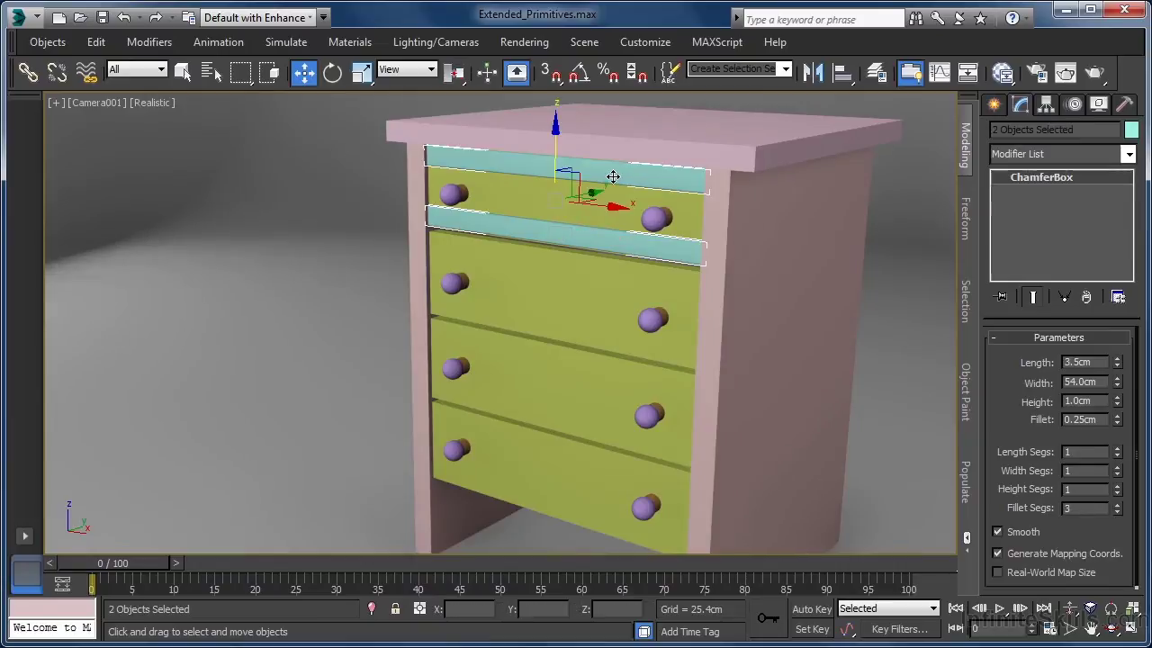
pyautogui.keyDown('shift'); pyautogui.moveTo(556, 139); pyautogui.dragTo(558, 236); pyautogui.keyUp('shift')
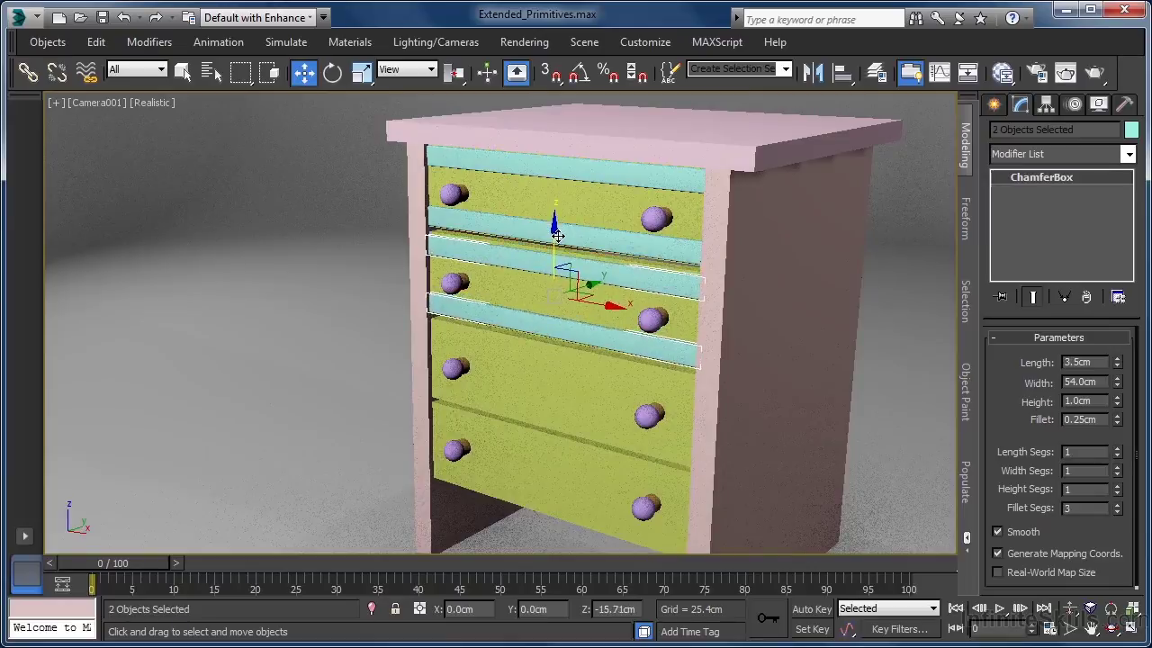
pyautogui.keyDown('shift'); pyautogui.moveTo(557, 236); pyautogui.dragTo(558, 235); pyautogui.keyUp('shift')
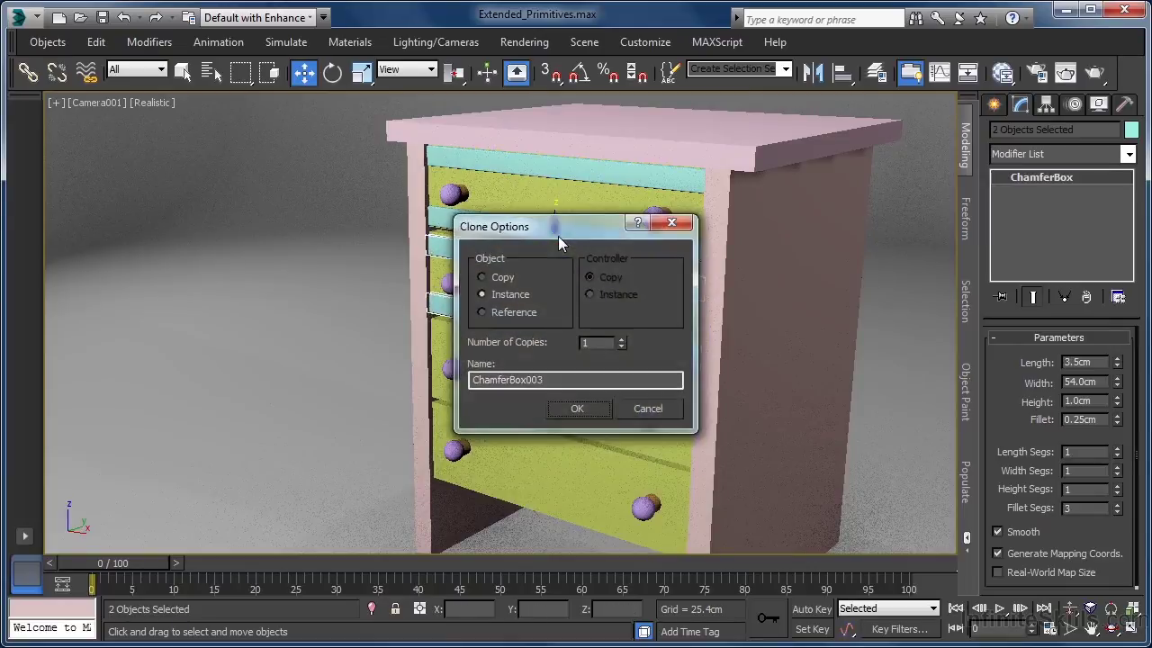
pyautogui.click(620, 339)
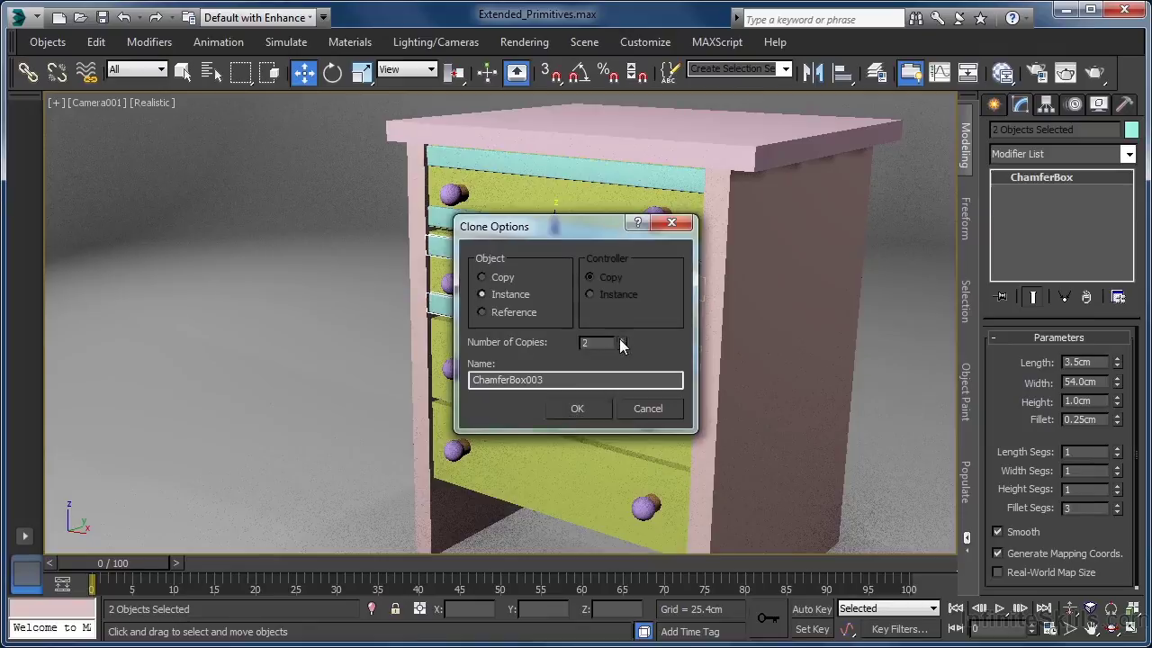
pyautogui.click(596, 406)
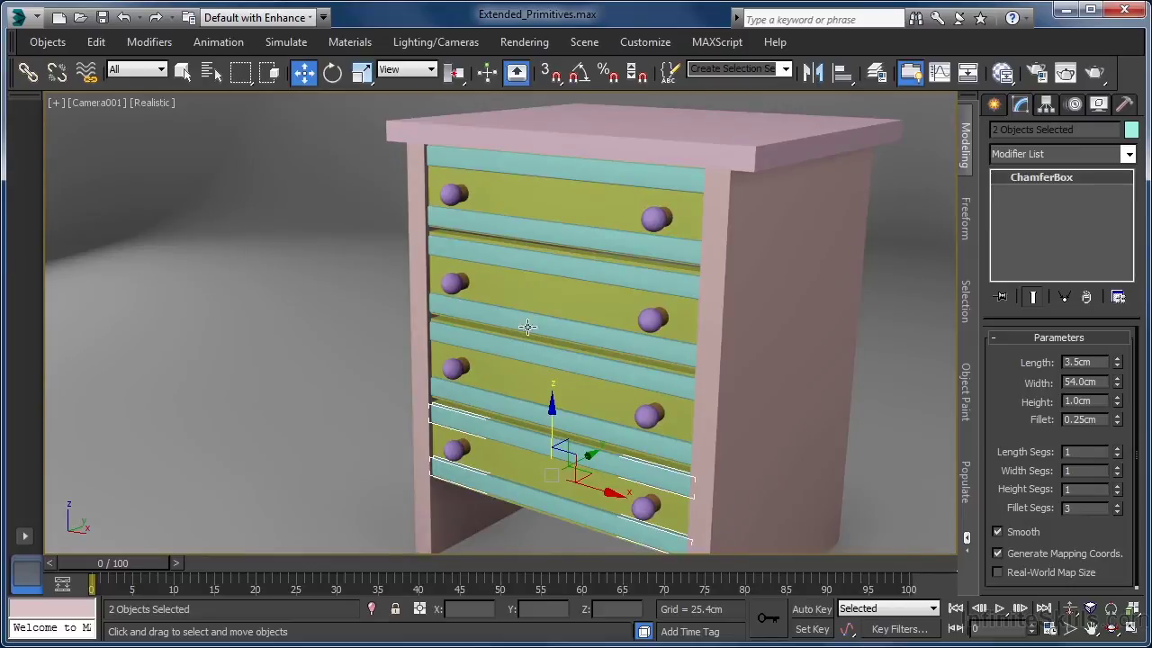
# Delete all the purple sphere knobs from the drawer fronts
pyautogui.click(456, 194)
pyautogui.keyDown('ctrl'); pyautogui.click(654, 218); pyautogui.keyUp('ctrl')
pyautogui.keyDown('ctrl'); pyautogui.click(652, 319); pyautogui.keyUp('ctrl')
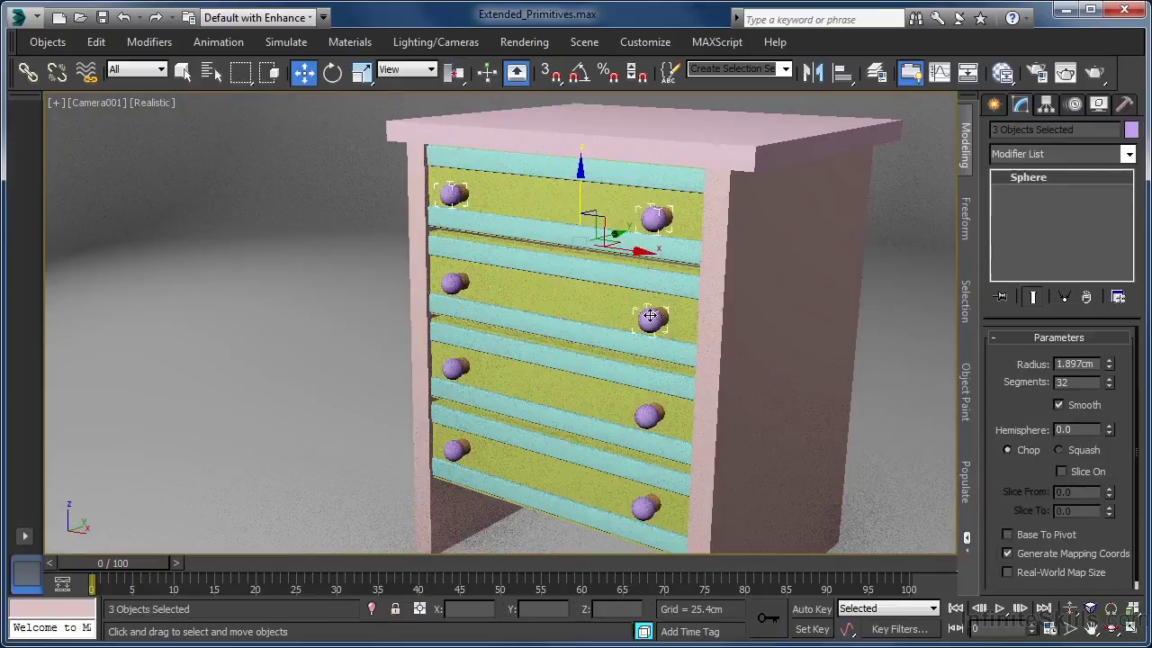
pyautogui.keyDown('ctrl'); pyautogui.click(455, 283); pyautogui.keyUp('ctrl')
pyautogui.keyDown('ctrl'); pyautogui.click(454, 367); pyautogui.keyUp('ctrl')
pyautogui.keyDown('ctrl'); pyautogui.click(648, 414); pyautogui.keyUp('ctrl')
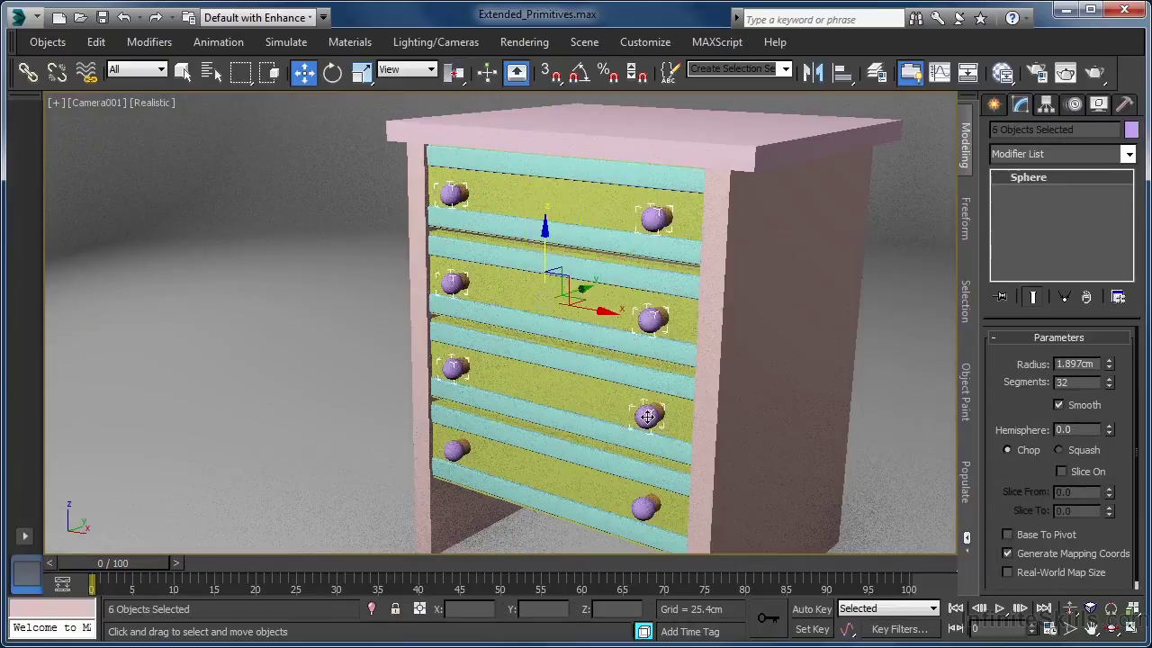
pyautogui.keyDown('ctrl'); pyautogui.click(645, 509); pyautogui.keyUp('ctrl')
pyautogui.keyDown('ctrl'); pyautogui.click(454, 449); pyautogui.keyUp('ctrl')
pyautogui.hotkey('ctrl', 'd')
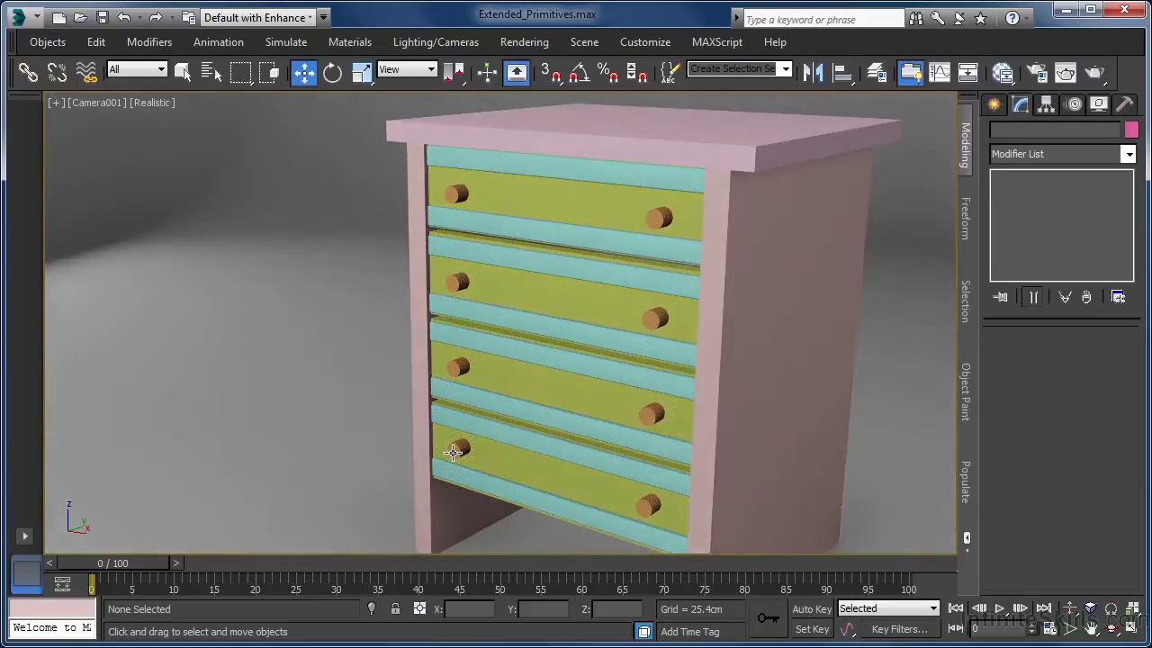
# Delete the seven brown cylinder knobs, keeping only the top drawer's left one
pyautogui.click(659, 217)
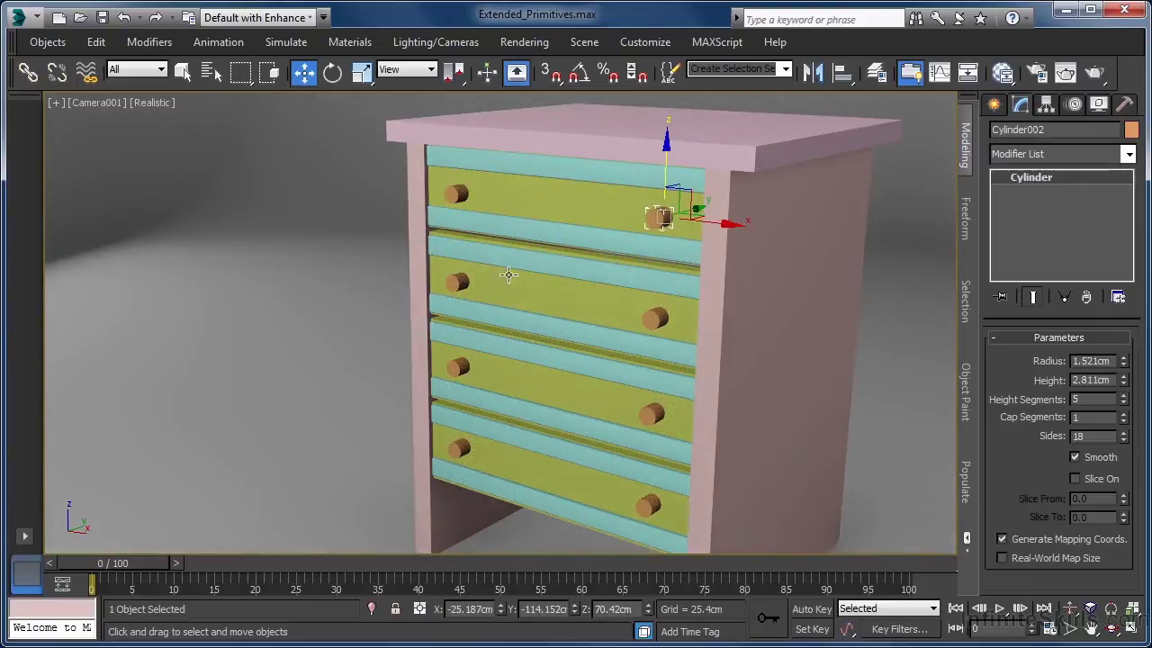
pyautogui.keyDown('ctrl'); pyautogui.click(457, 284); pyautogui.keyUp('ctrl')
pyautogui.keyDown('ctrl'); pyautogui.click(654, 318); pyautogui.keyUp('ctrl')
pyautogui.keyDown('ctrl'); pyautogui.click(459, 367); pyautogui.keyUp('ctrl')
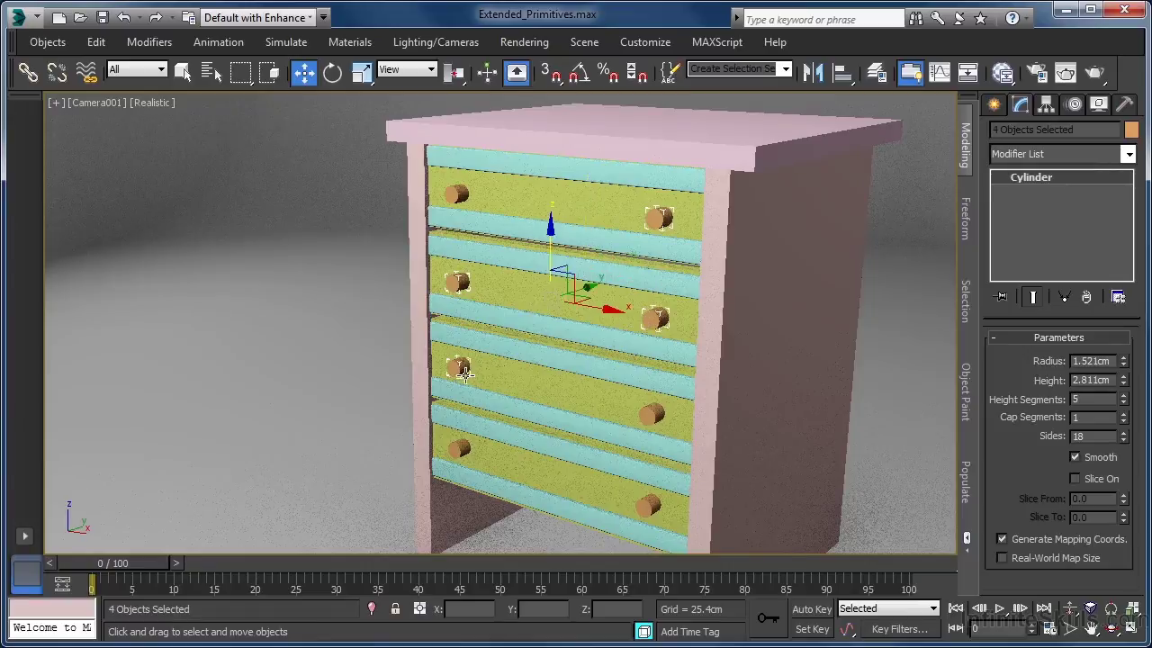
pyautogui.keyDown('ctrl'); pyautogui.click(648, 413); pyautogui.keyUp('ctrl')
pyautogui.keyDown('ctrl'); pyautogui.click(648, 506); pyautogui.keyUp('ctrl')
pyautogui.keyDown('ctrl'); pyautogui.click(458, 450); pyautogui.keyUp('ctrl')
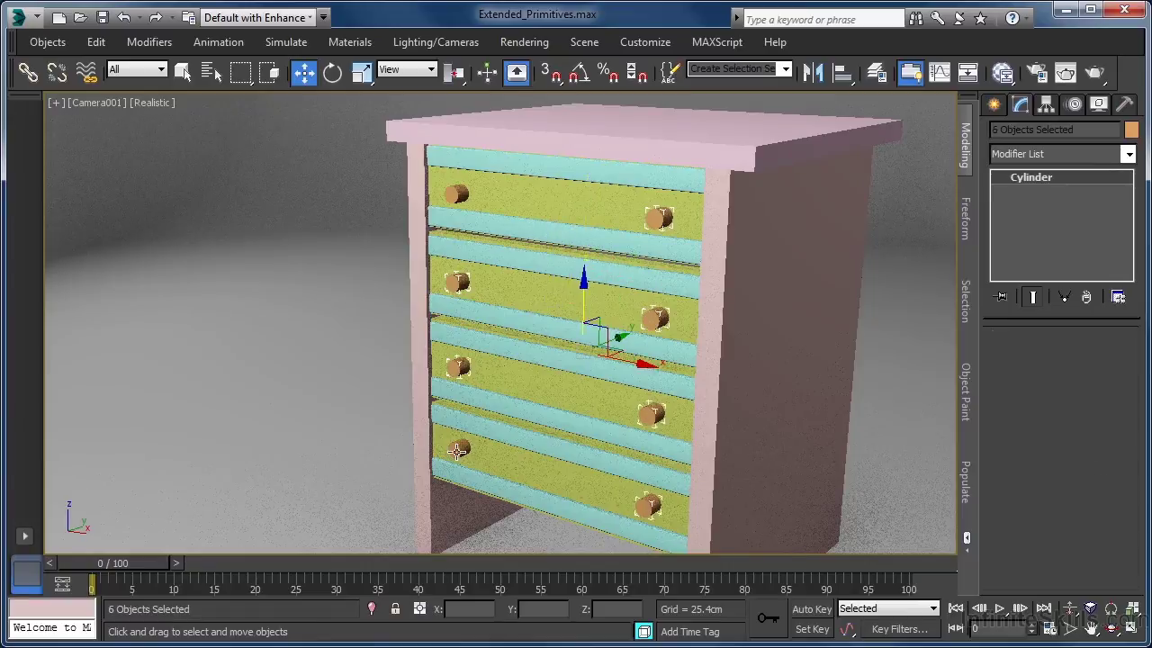
pyautogui.press('Delete')
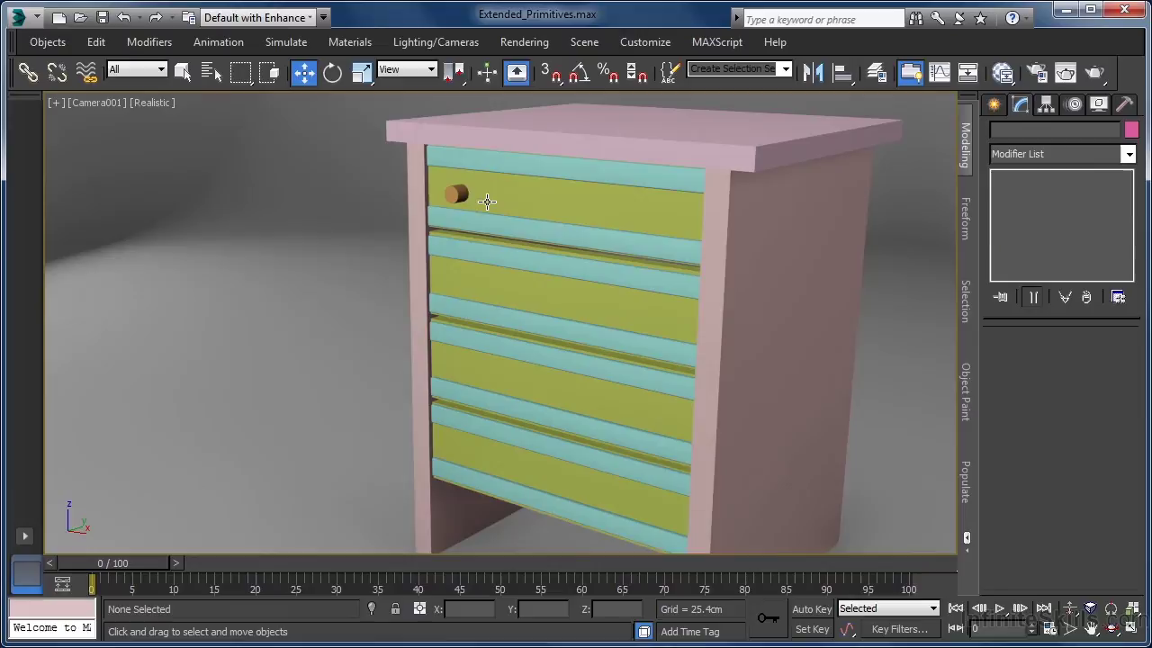
# Create a small Extended Primitives Hedra001 on the top drawer front
pyautogui.click(993, 105)
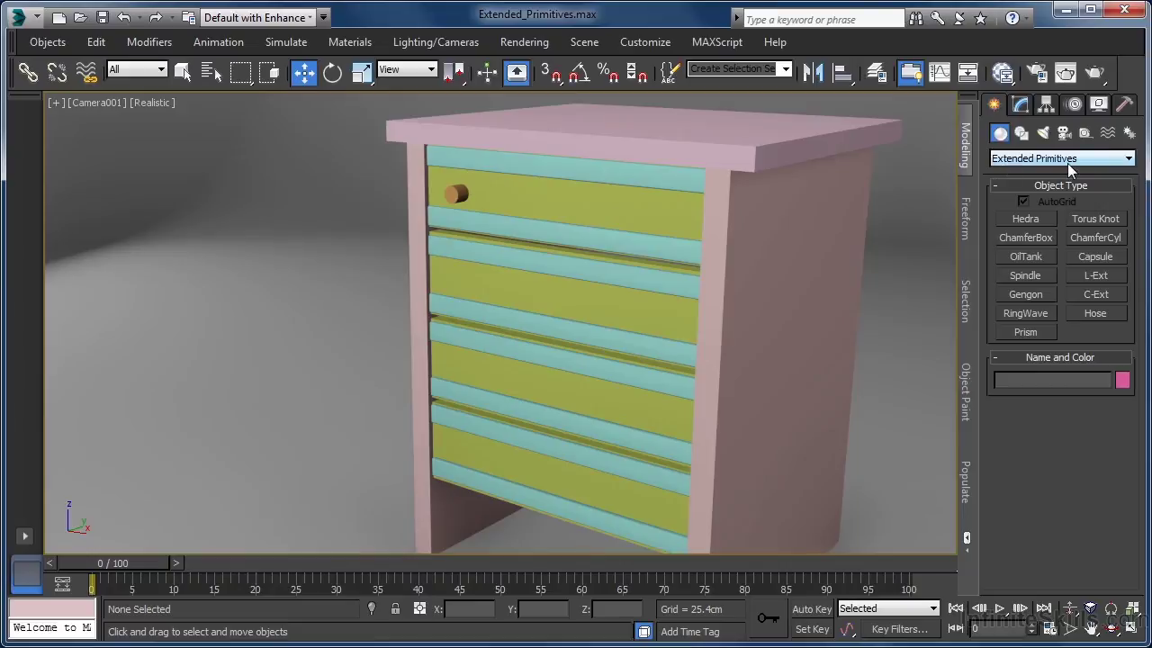
pyautogui.click(1049, 222)
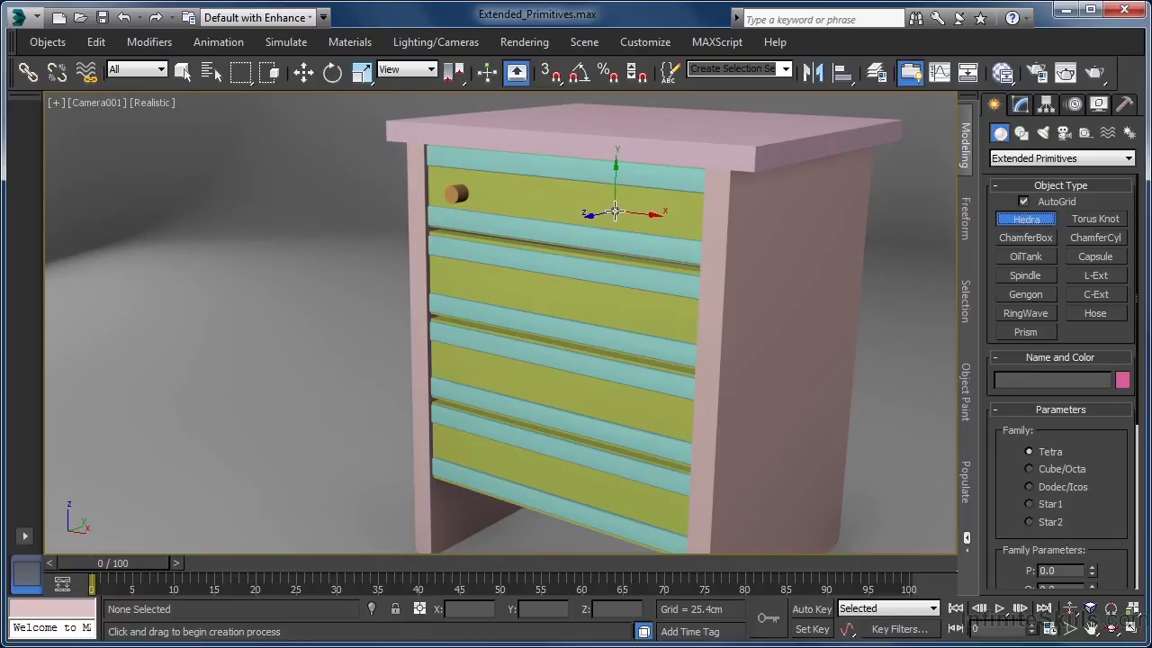
pyautogui.moveTo(613, 214); pyautogui.dragTo(625, 208)
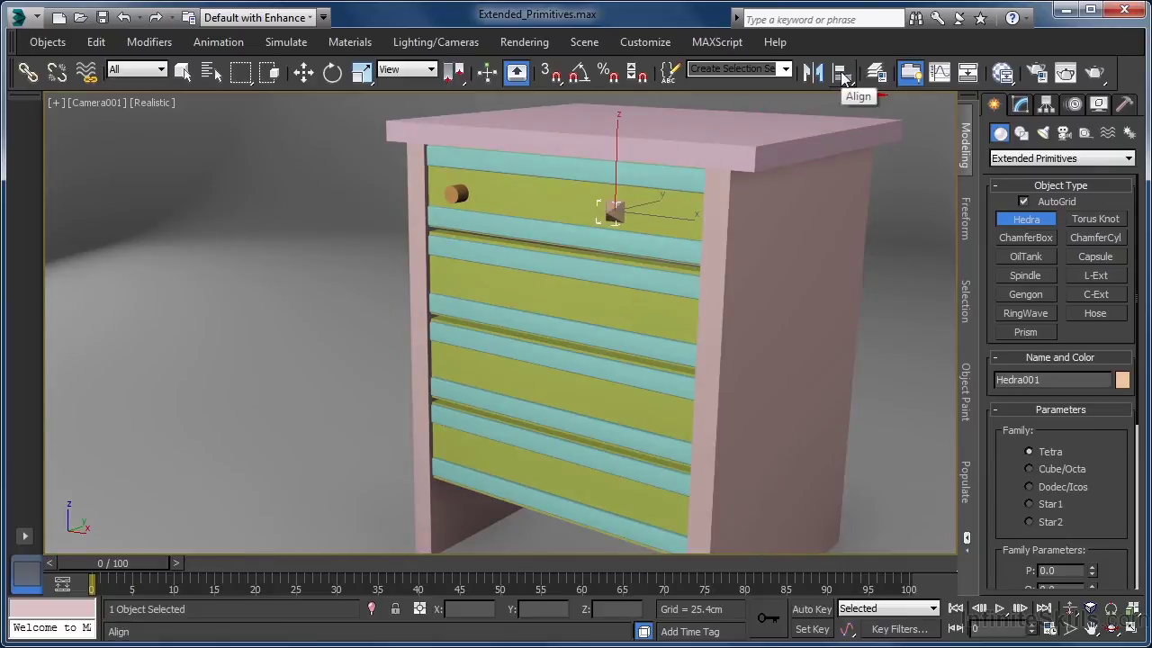
# Center-align Hedra001 to Cylinder001 on X, Y and Z, then nudge it slightly outward
pyautogui.click(843, 75)
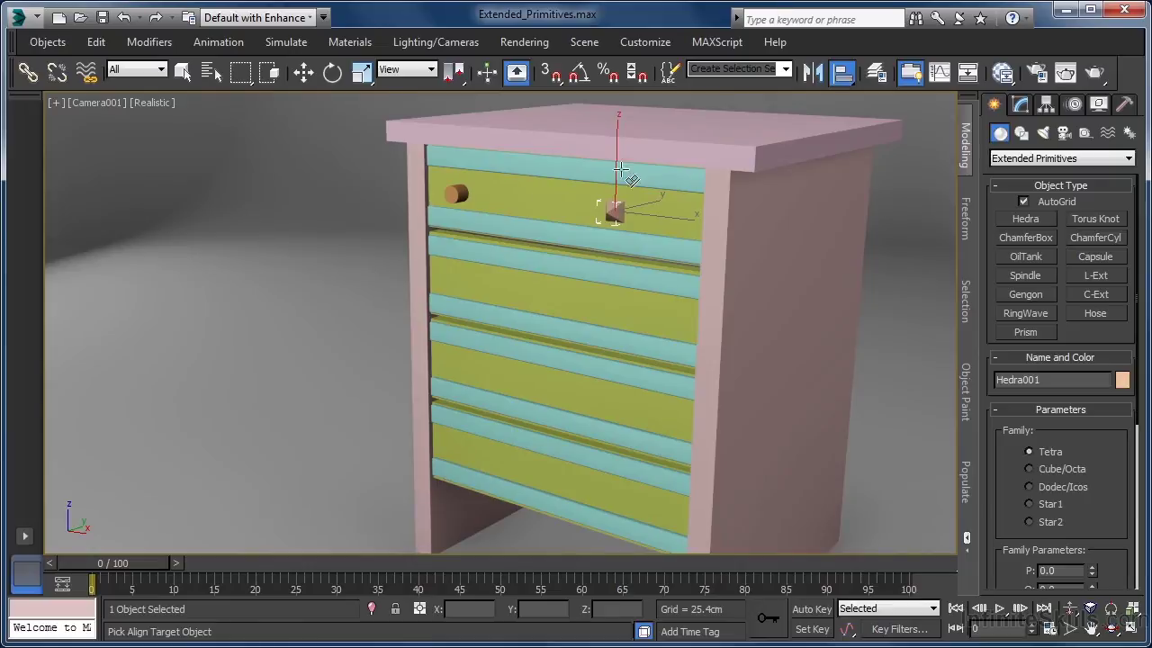
pyautogui.click(456, 195)
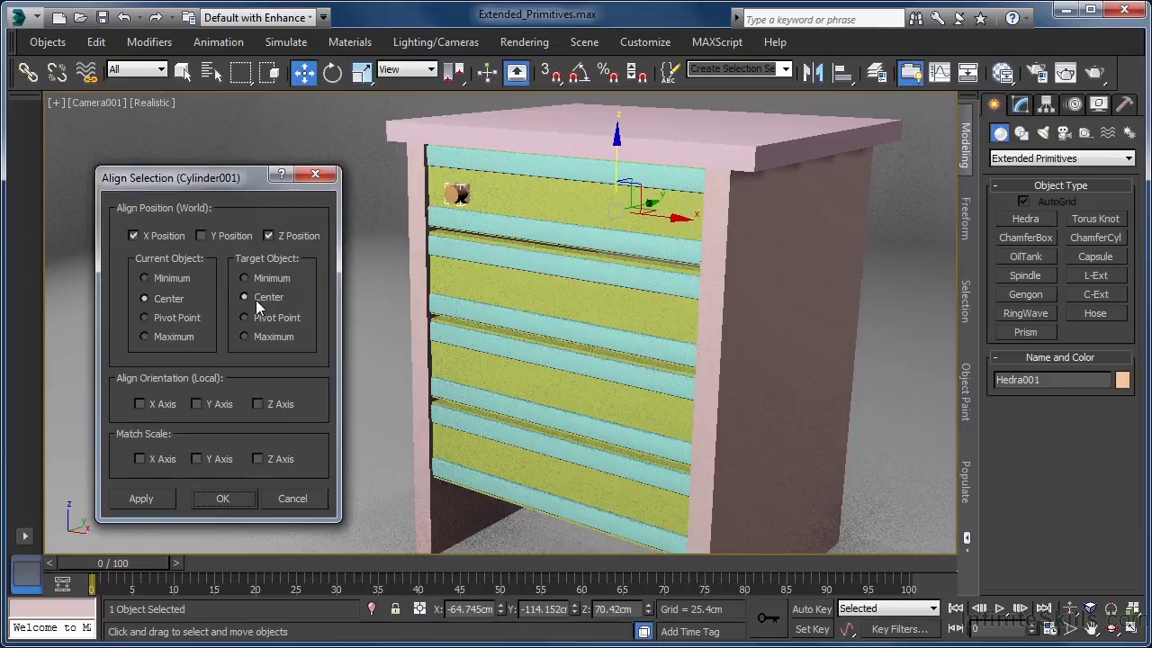
pyautogui.click(204, 239)
pyautogui.click(239, 505)
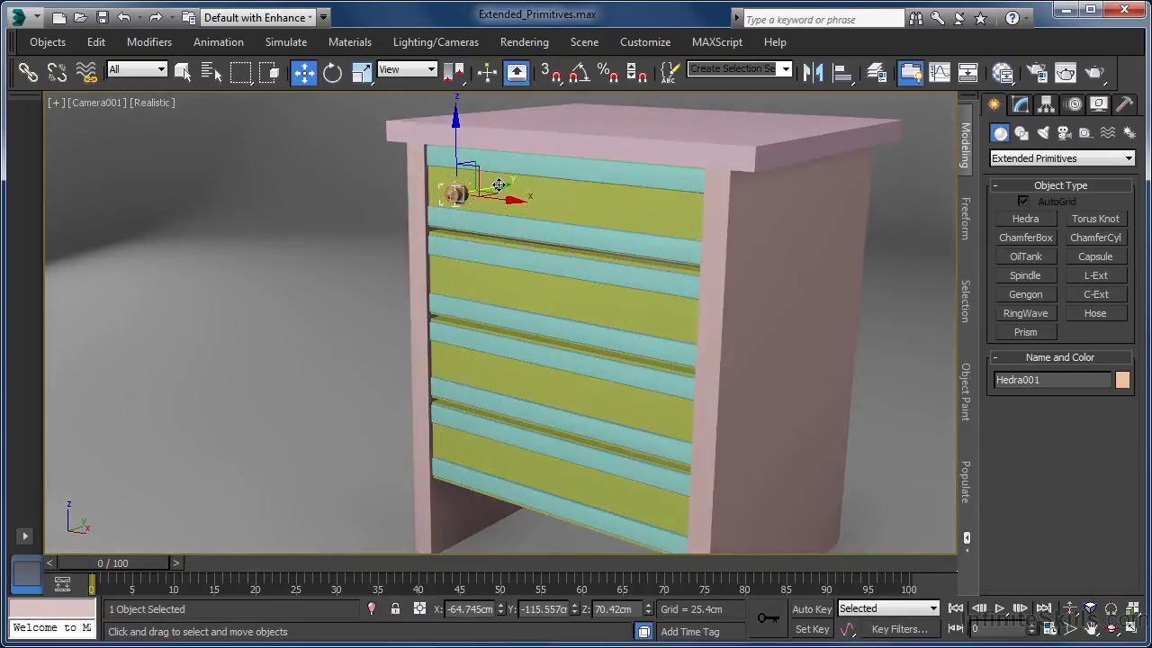
pyautogui.moveTo(495, 191); pyautogui.dragTo(494, 203)
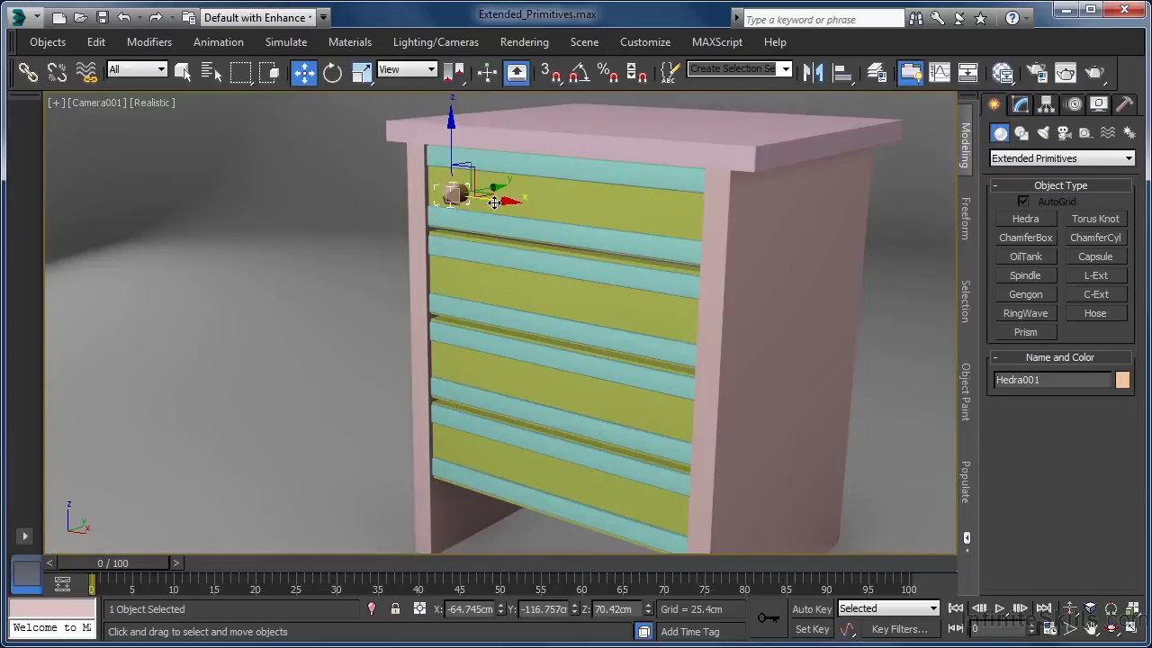
# Set the Hedra family to Star2 with P 0.1 and Q 0.53
pyautogui.click(1020, 104)
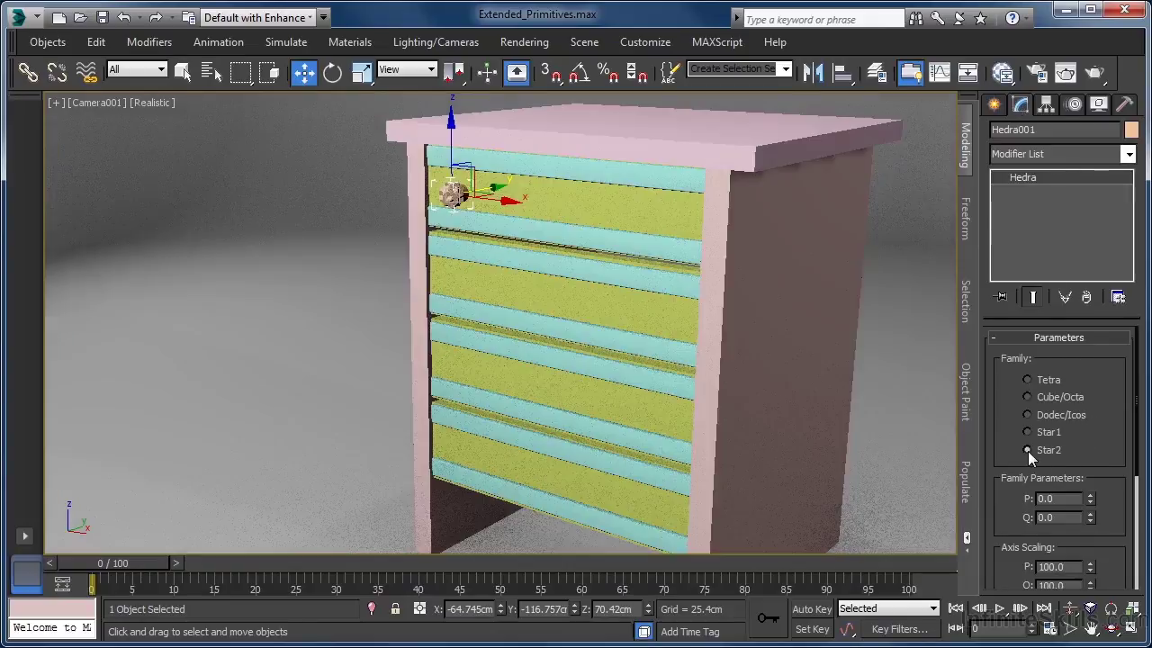
pyautogui.click(1028, 449)
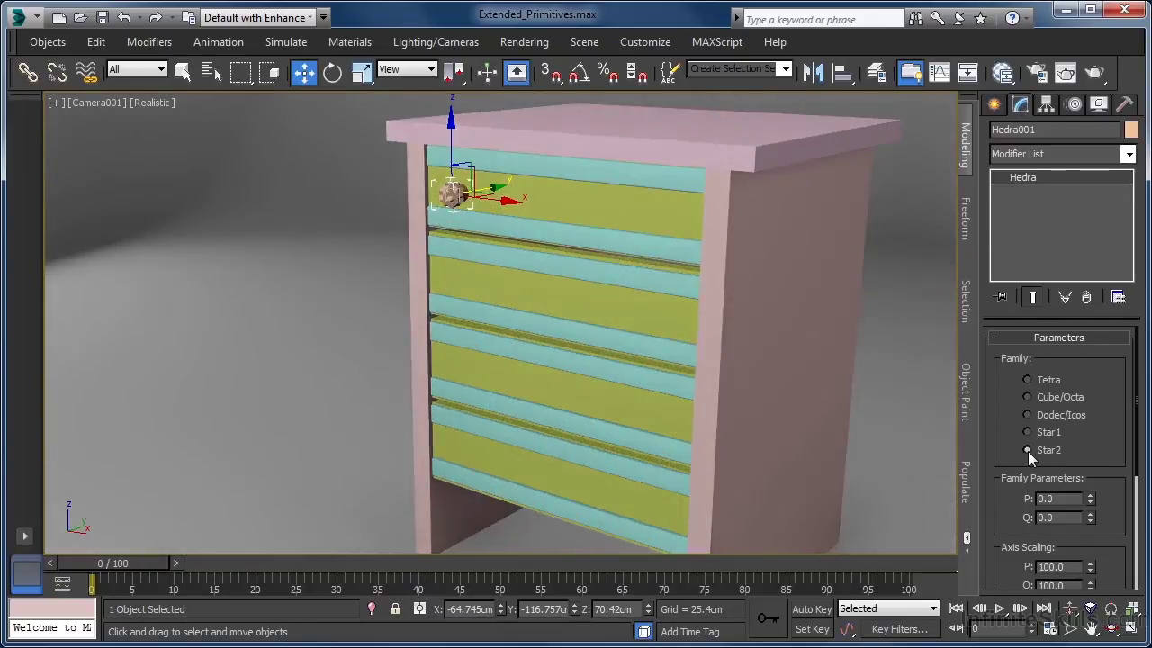
pyautogui.click(1066, 498)
pyautogui.press('BackSpace')
pyautogui.write('1')
pyautogui.press('Return')
pyautogui.click(1064, 515)
pyautogui.press('BackSpace')
pyautogui.write('5')
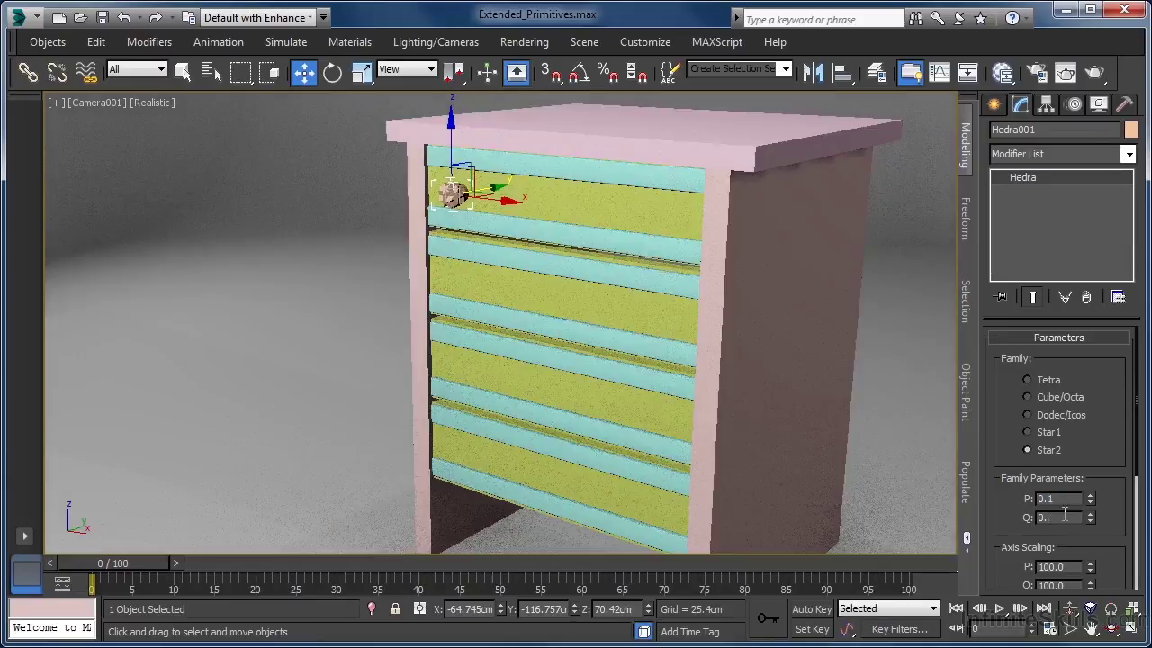
pyautogui.press('Return')
pyautogui.write('3')
pyautogui.press('Return')
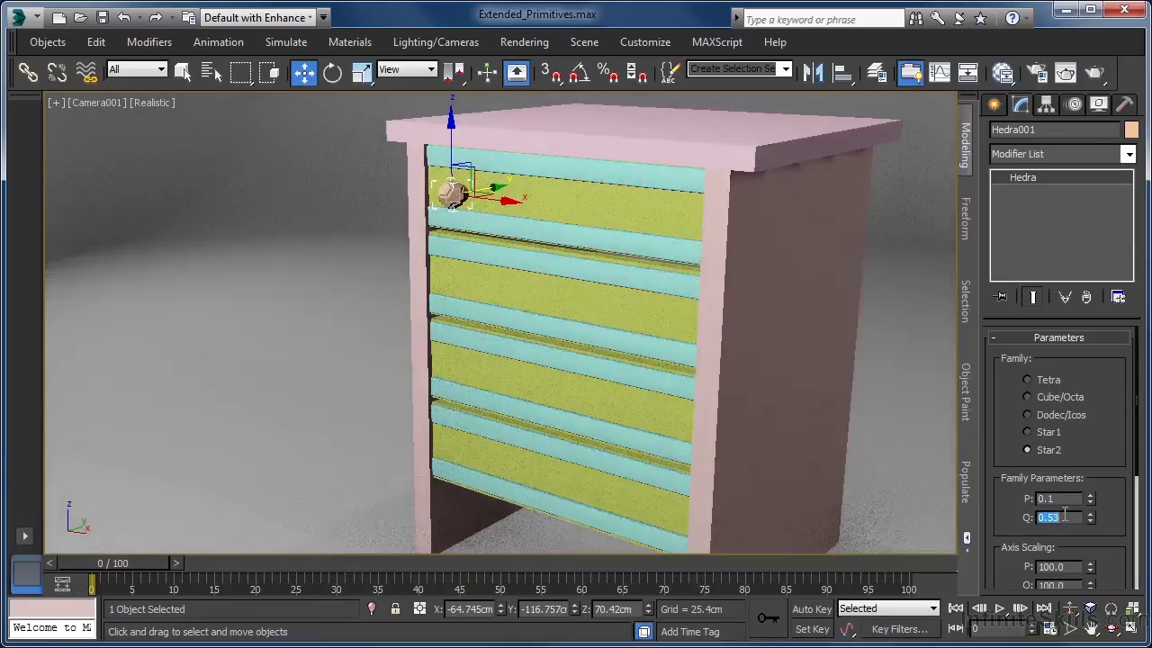
pyautogui.moveTo(1100, 529); pyautogui.dragTo(1109, 434)
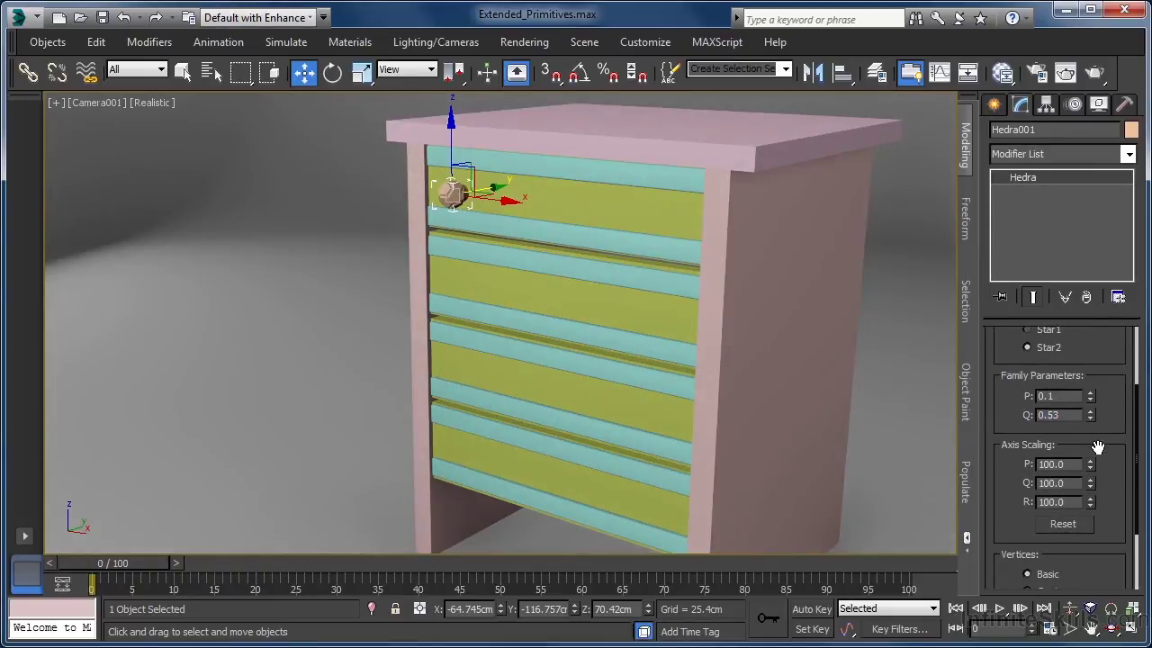
# Give the Hedra R axis scaling 135 and a 2.5 cm radius
pyautogui.doubleClick(1076, 500)
pyautogui.write('135')
pyautogui.press('Return')
pyautogui.scroll(-2, 1004, 510)
pyautogui.scroll(-2, 1006, 520)
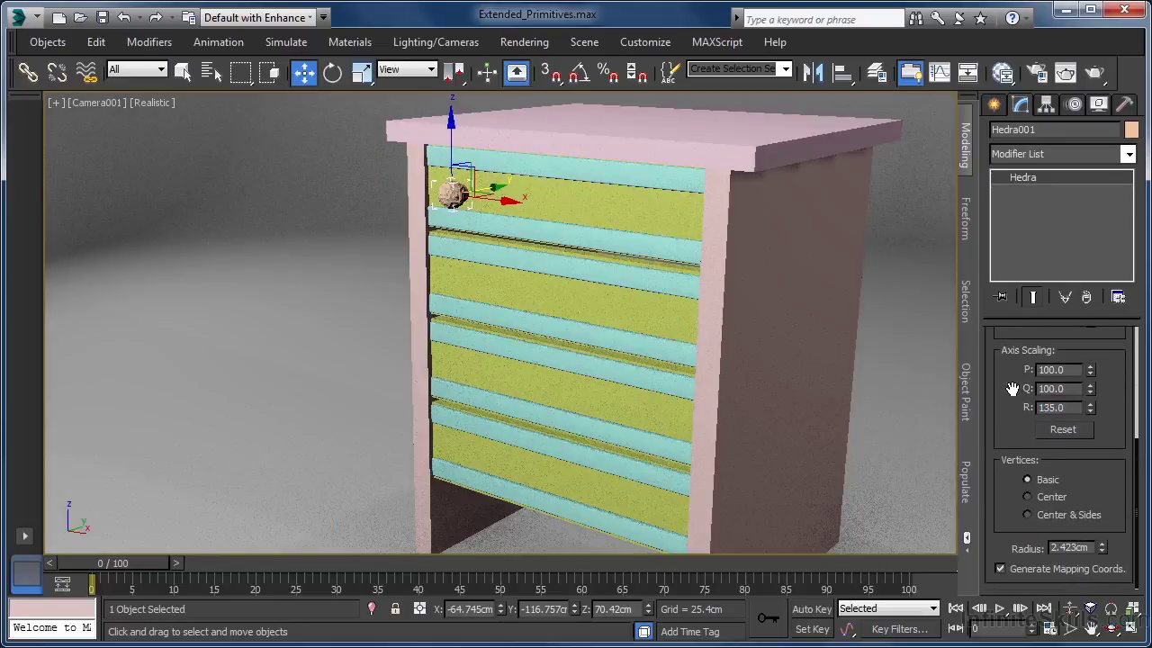
pyautogui.doubleClick(1075, 547)
pyautogui.write('2')
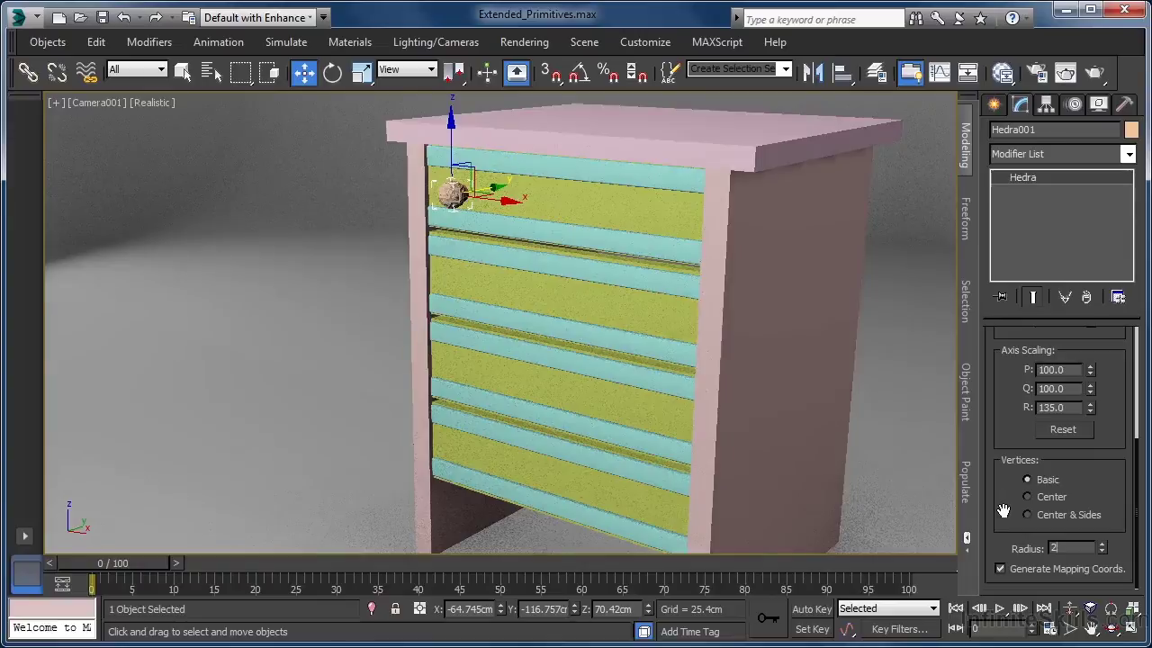
pyautogui.write('.5')
pyautogui.press('Return')
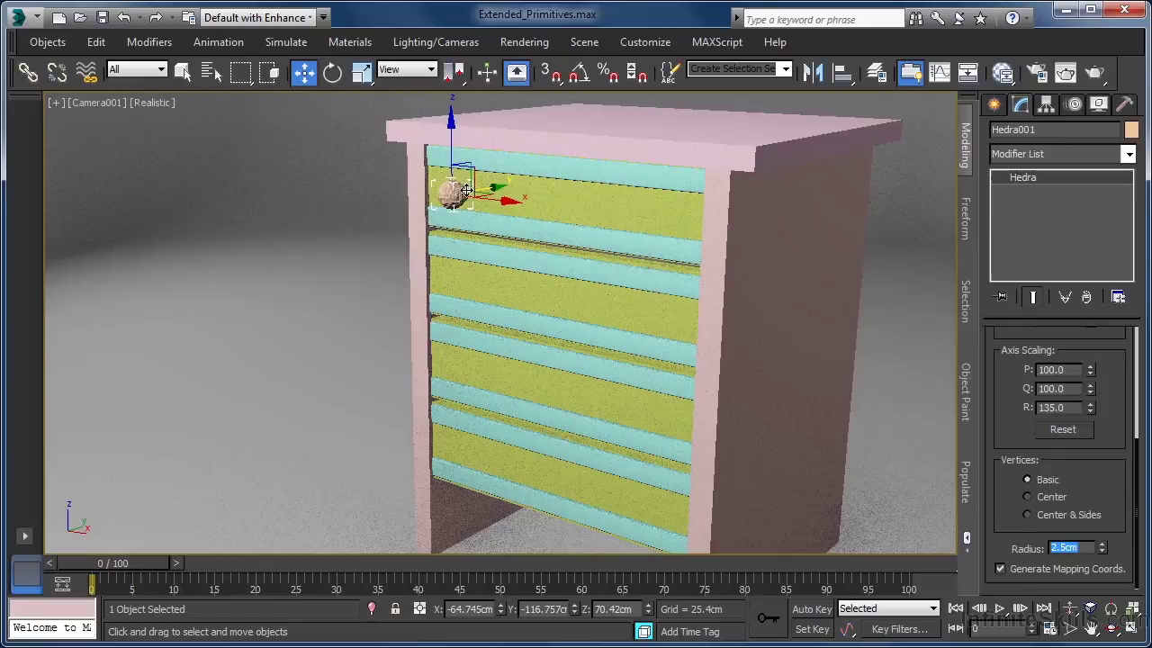
# Instance the star handle onto the right side of the top drawer
pyautogui.keyDown('ctrl'); pyautogui.click(465, 191); pyautogui.keyUp('ctrl')
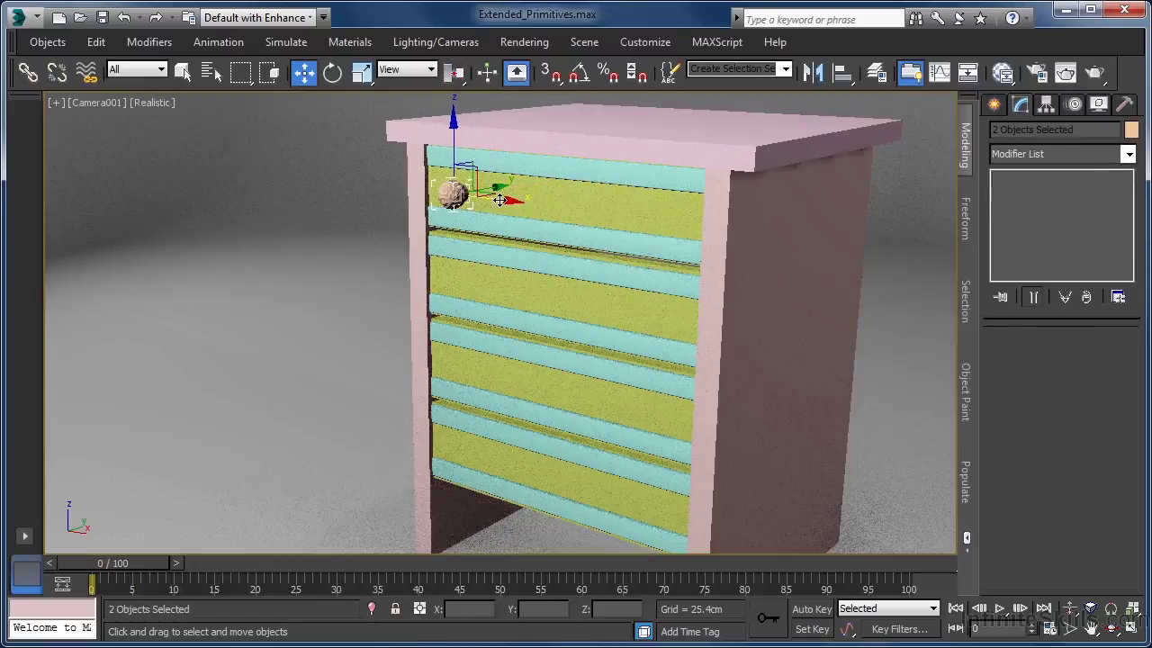
pyautogui.keyDown('shift'); pyautogui.moveTo(499, 200); pyautogui.dragTo(710, 244); pyautogui.keyUp('shift')
pyautogui.click(603, 402)
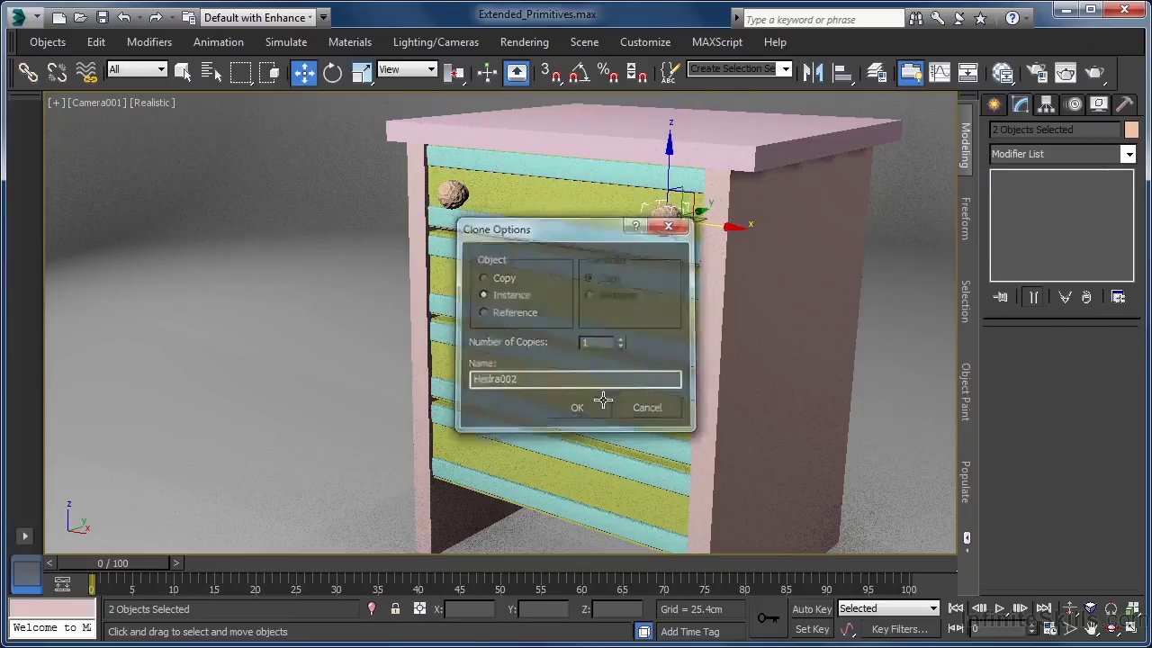
# Instance the left and right handle pair down onto each lower drawer, then deselect
pyautogui.keyDown('ctrl'); pyautogui.click(462, 193); pyautogui.keyUp('ctrl')
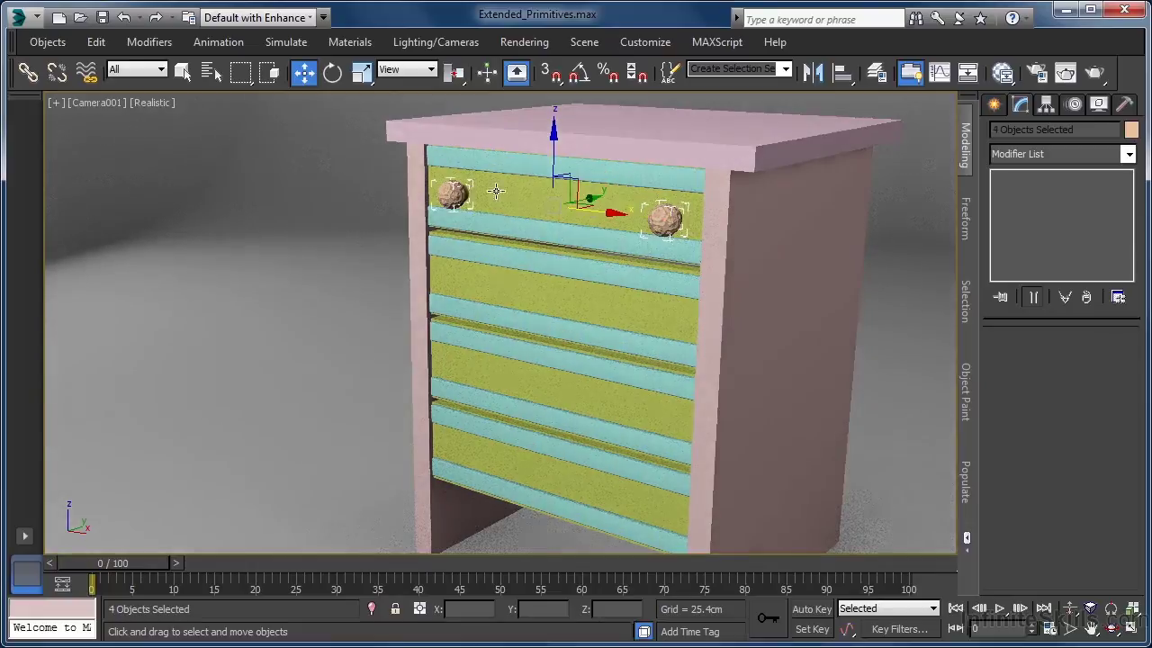
pyautogui.moveTo(551, 152)
pyautogui.mouseDown()
pyautogui.moveTo(557, 193)
pyautogui.moveTo(618, 321)
pyautogui.mouseUp()
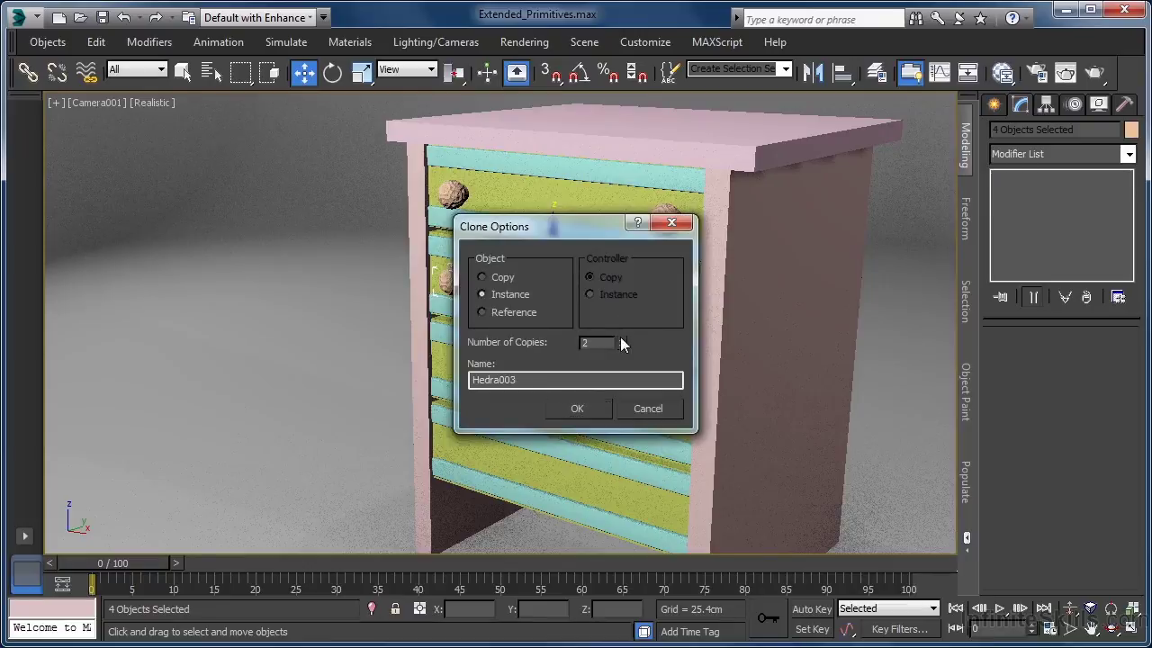
pyautogui.click(594, 410)
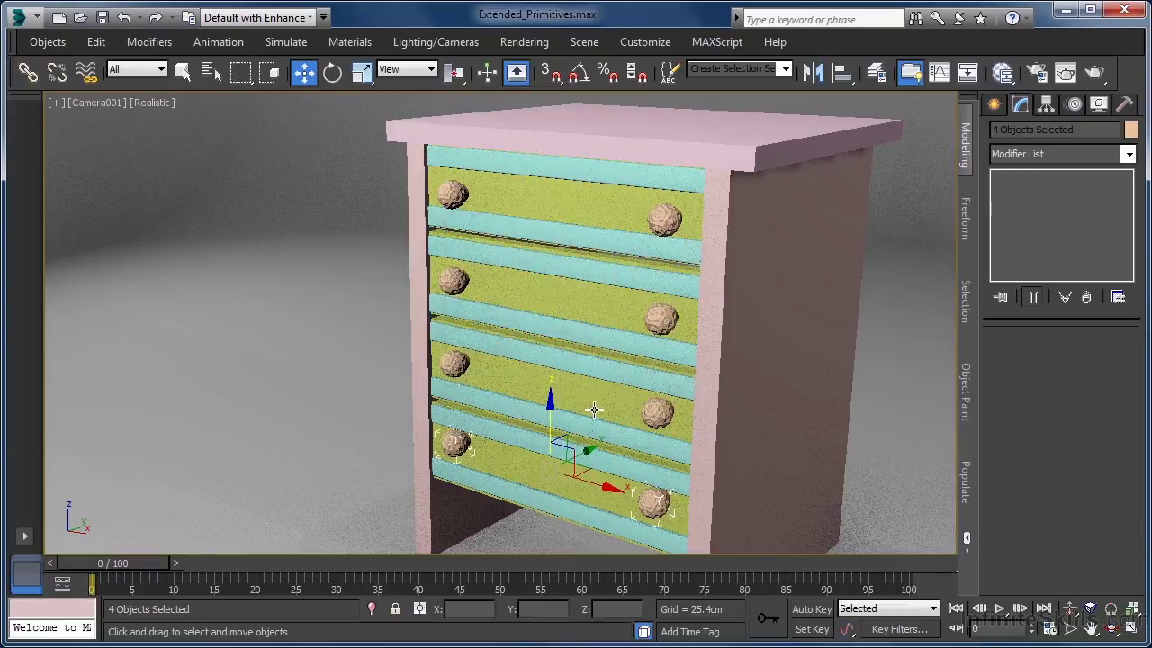
pyautogui.hotkey('ctrl', 'd')
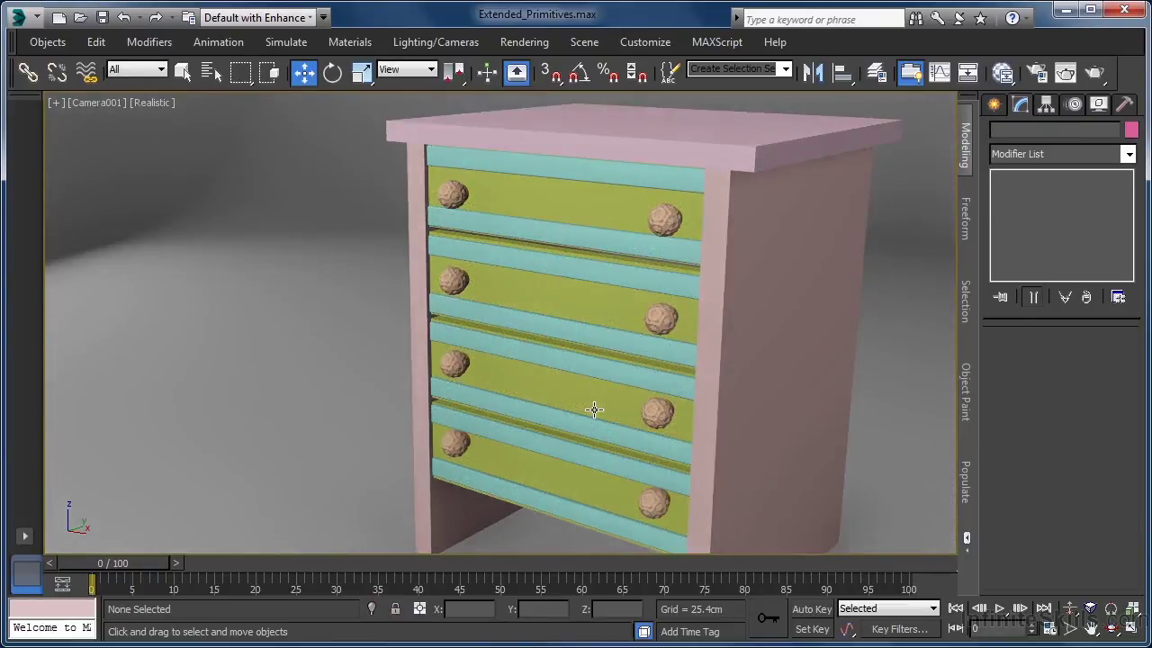